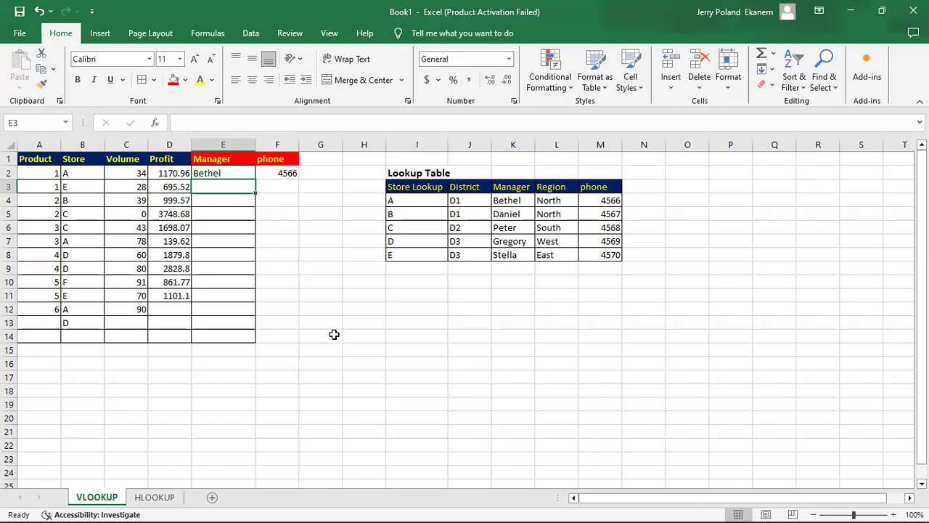
pyautogui.click(301, 319)
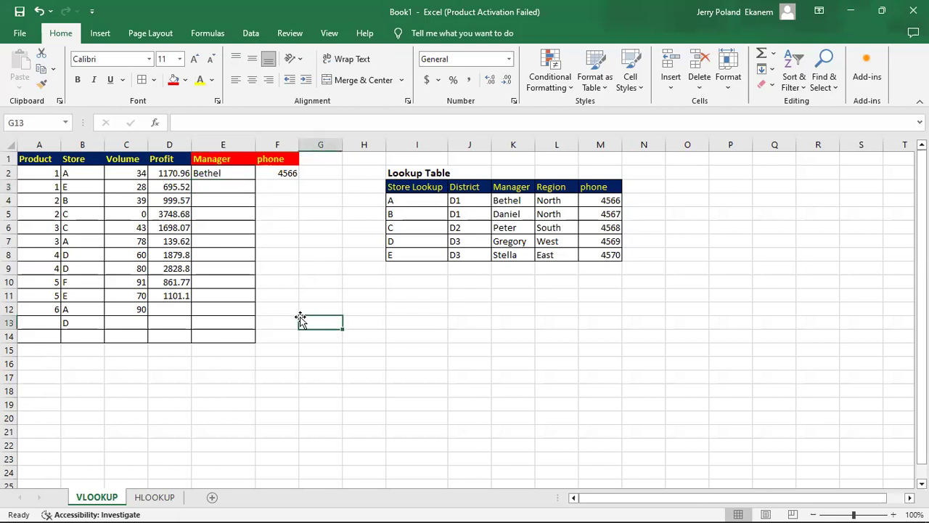
pyautogui.click(290, 274)
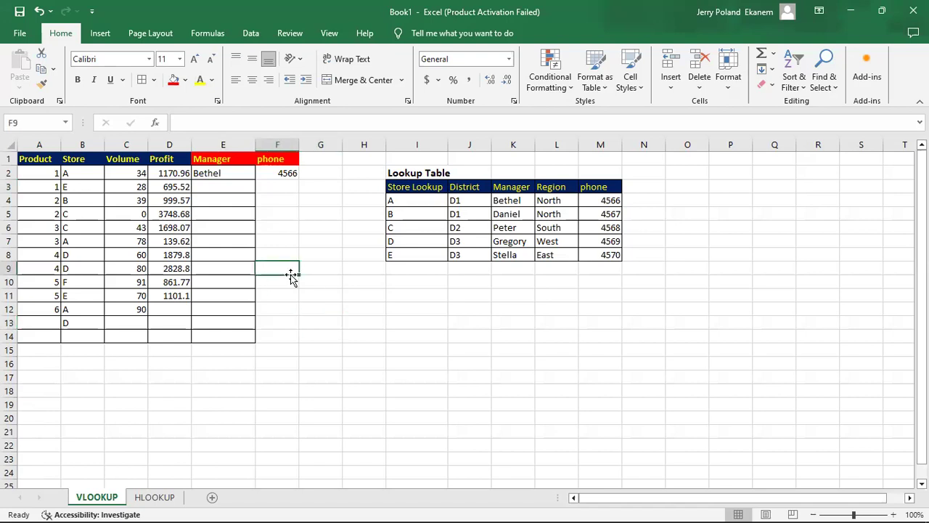
pyautogui.click(323, 335)
pyautogui.write('=')
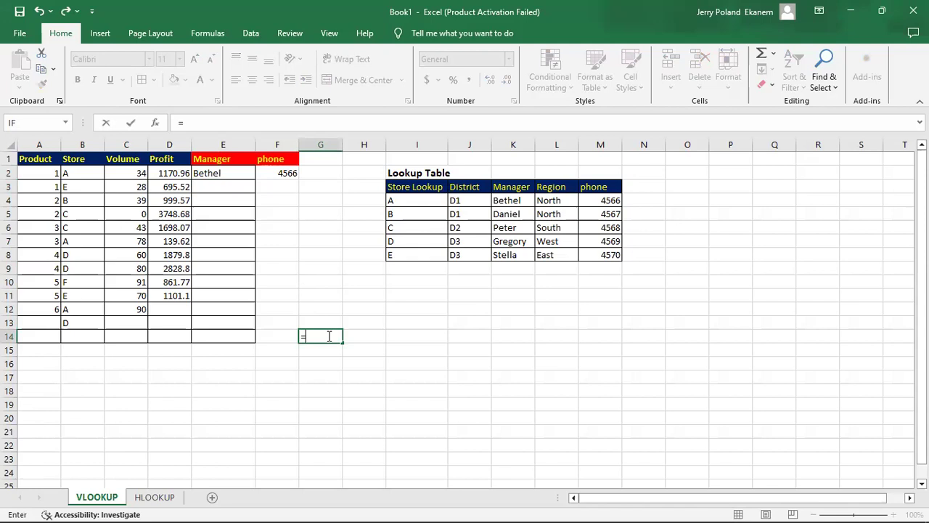
pyautogui.write('VL')
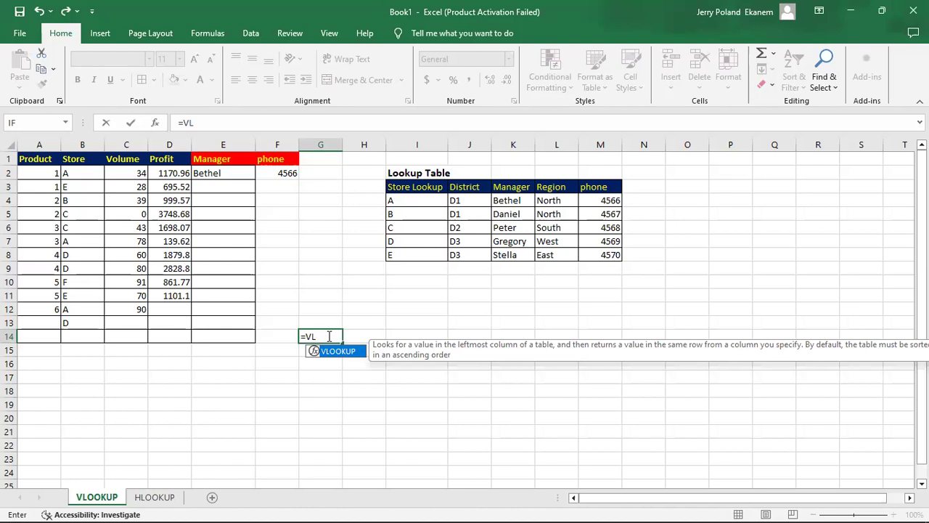
pyautogui.press('Escape')
pyautogui.click(306, 319)
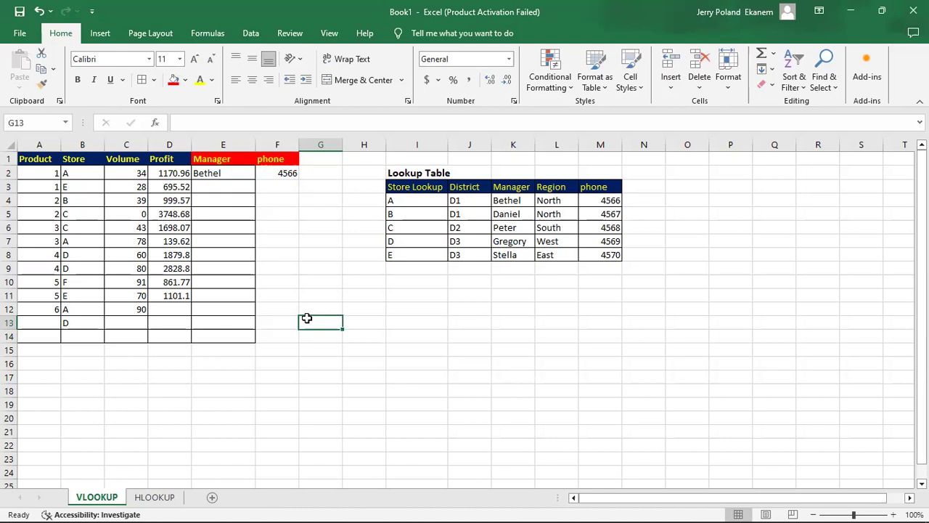
pyautogui.click(372, 318)
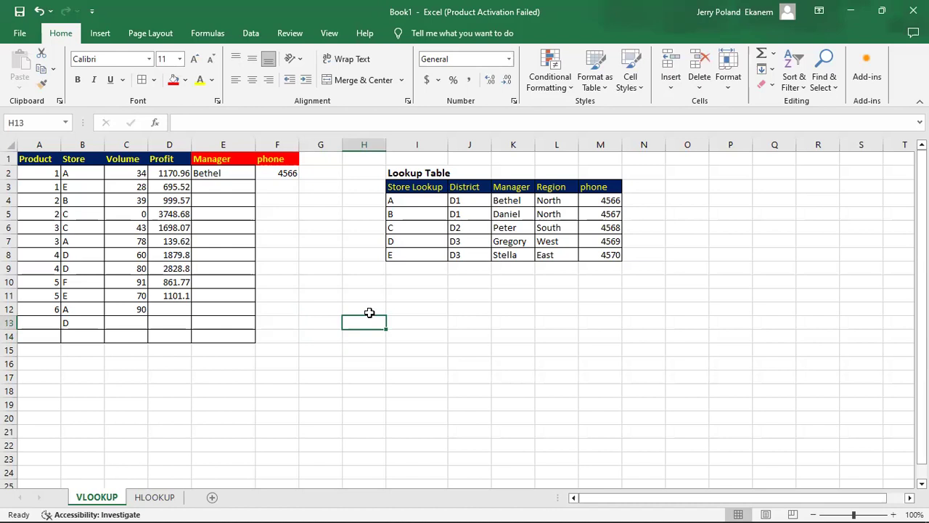
pyautogui.press('Left')
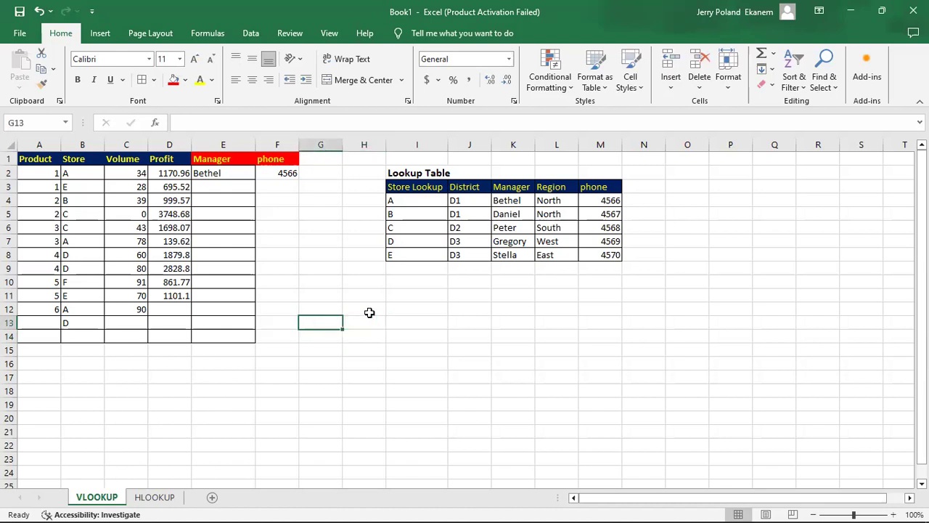
# Step: Examine the lookup table's Store Lookup column and the Product, Store, Volume and Profit entries of the main table
pyautogui.click(414, 189)
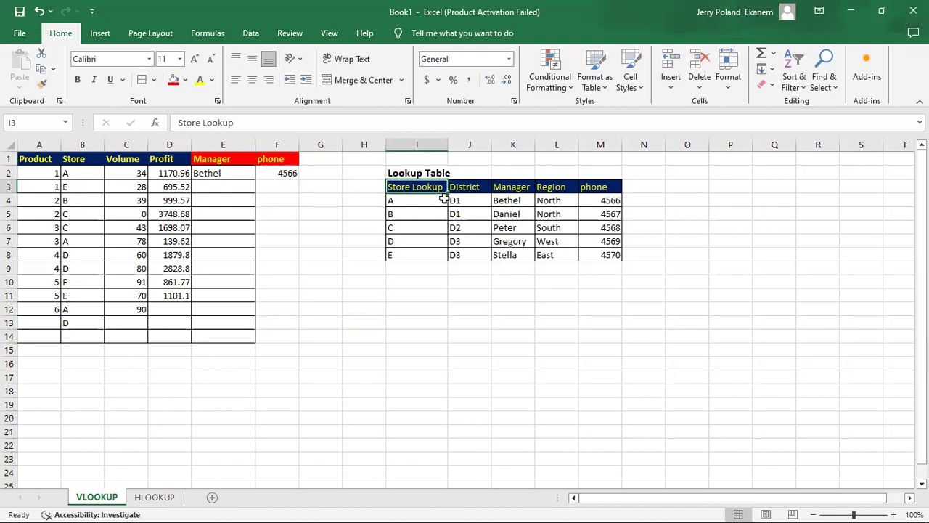
pyautogui.click(420, 241)
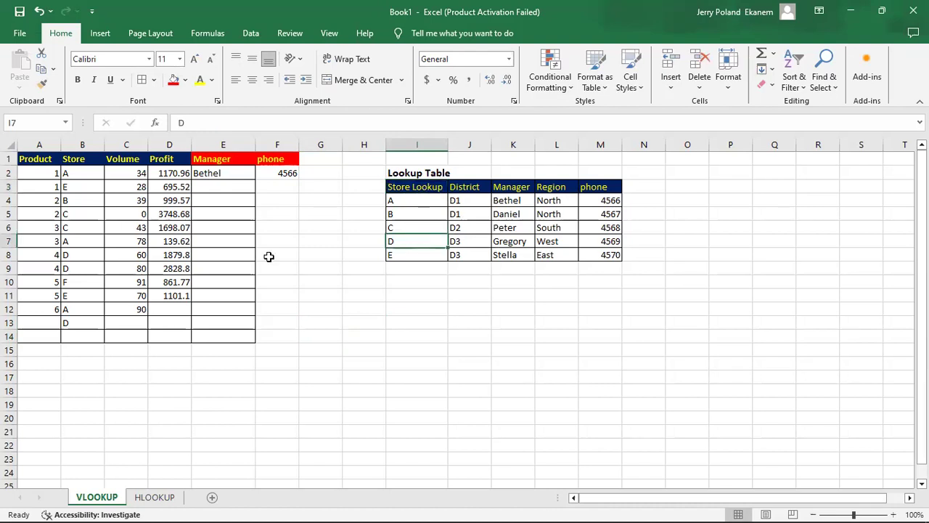
pyautogui.click(226, 250)
pyautogui.press('Left')
pyautogui.press('Left')
pyautogui.press('Left')
pyautogui.press('Left')
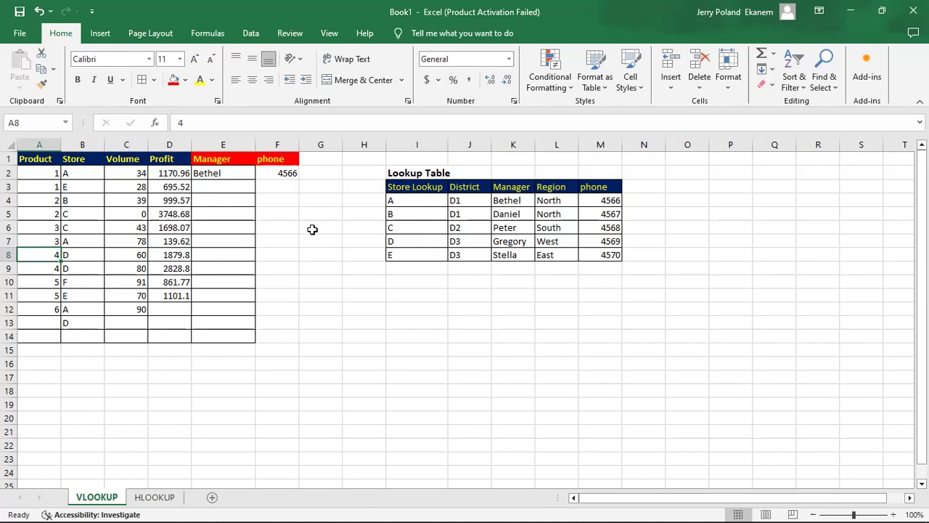
pyautogui.click(63, 196)
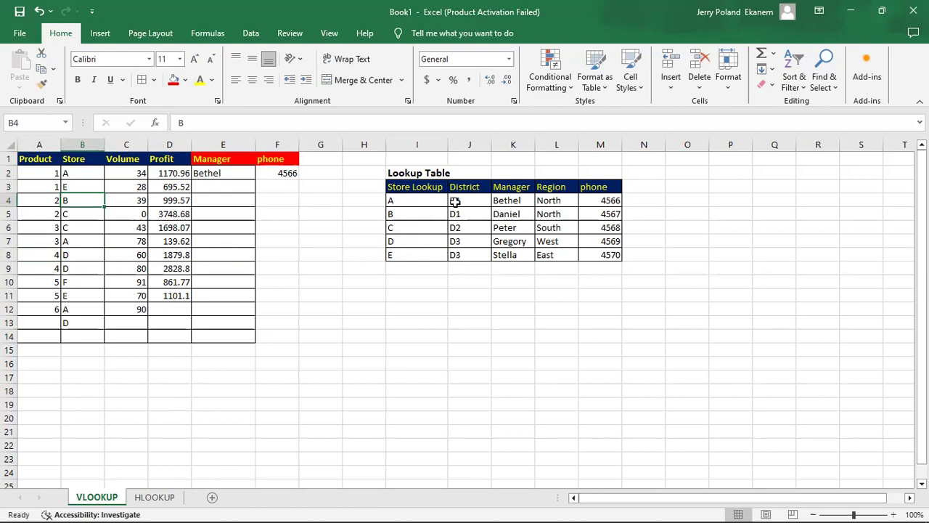
pyautogui.click(36, 173)
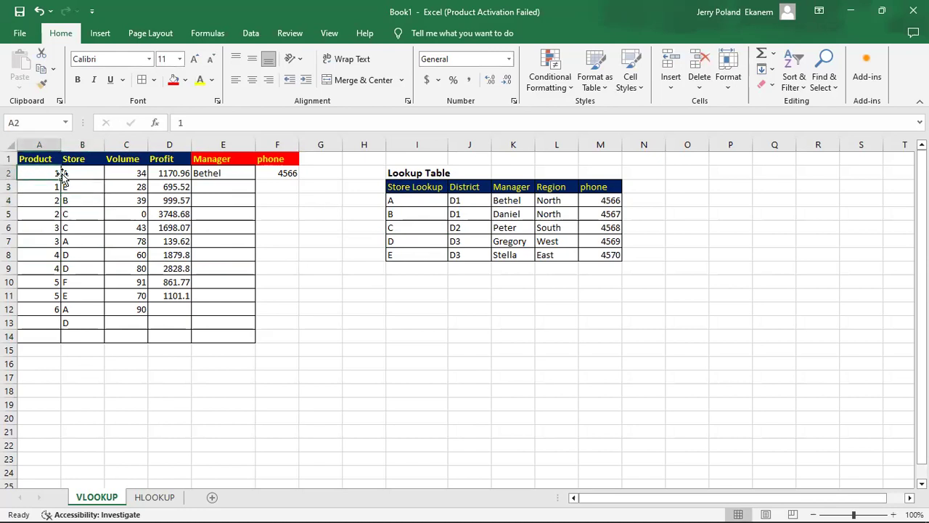
pyautogui.click(83, 173)
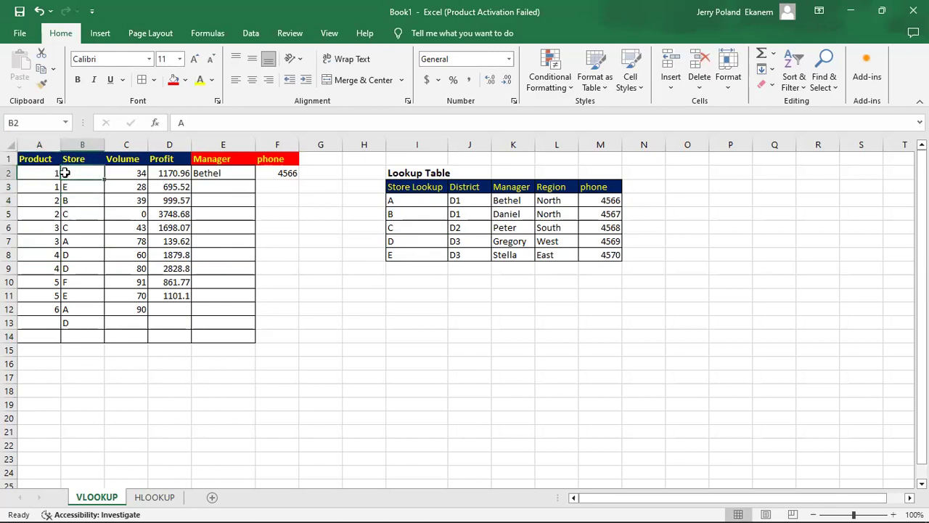
pyautogui.click(126, 173)
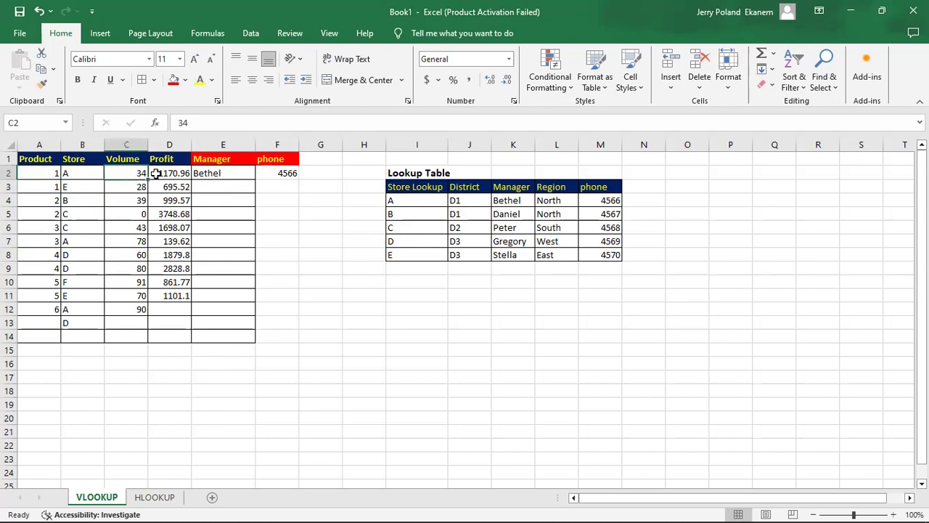
pyautogui.click(186, 174)
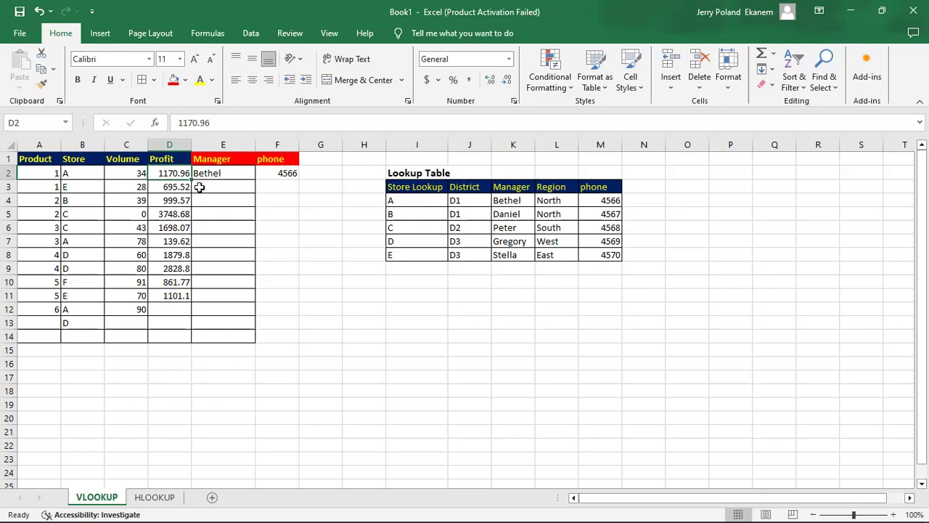
# Step: Clear the existing Manager formula from cell E2
pyautogui.click(237, 175)
pyautogui.doubleClick(237, 174)
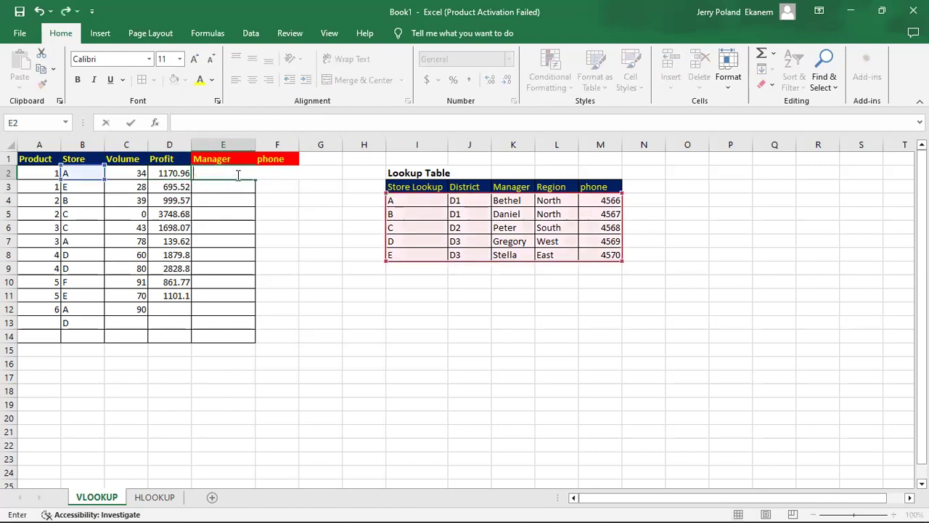
pyautogui.press('Return')
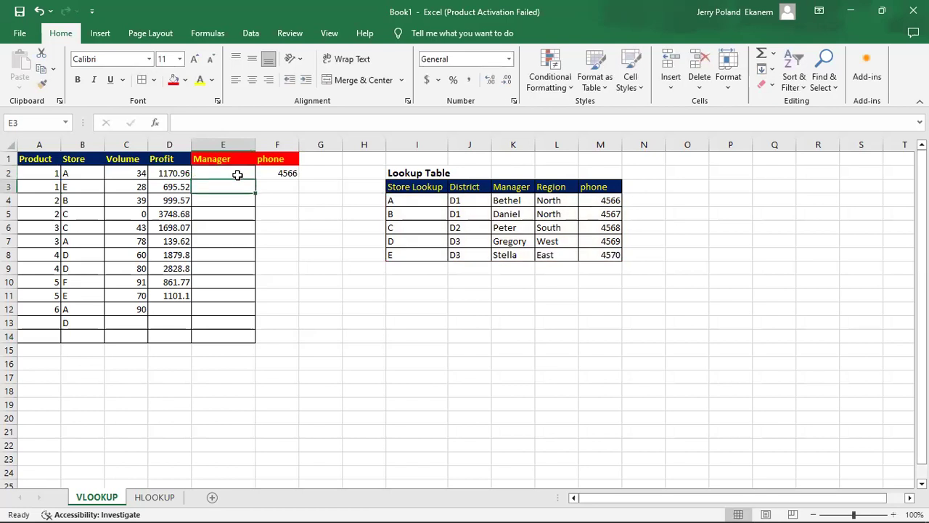
pyautogui.click(86, 173)
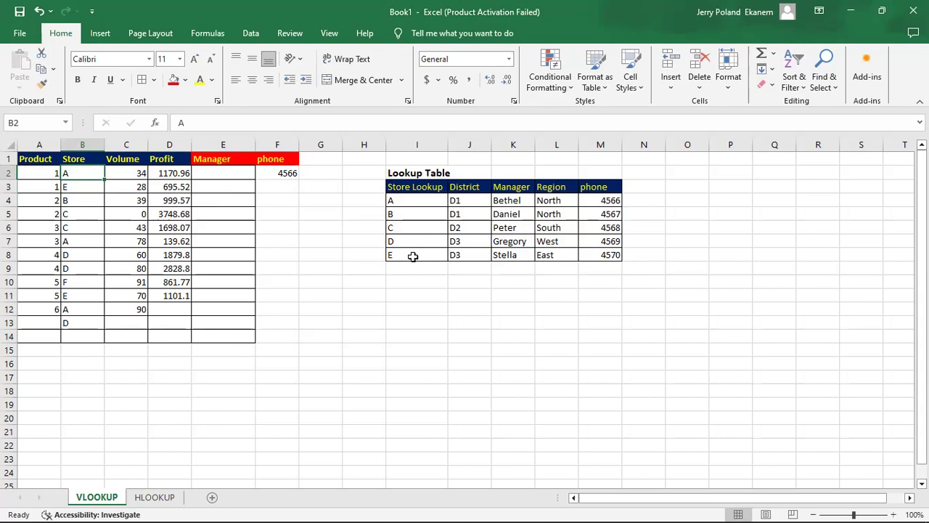
# Step: Begin a VLOOKUP formula in Manager cell E2 with store cell B2 as the lookup value
pyautogui.click(209, 173)
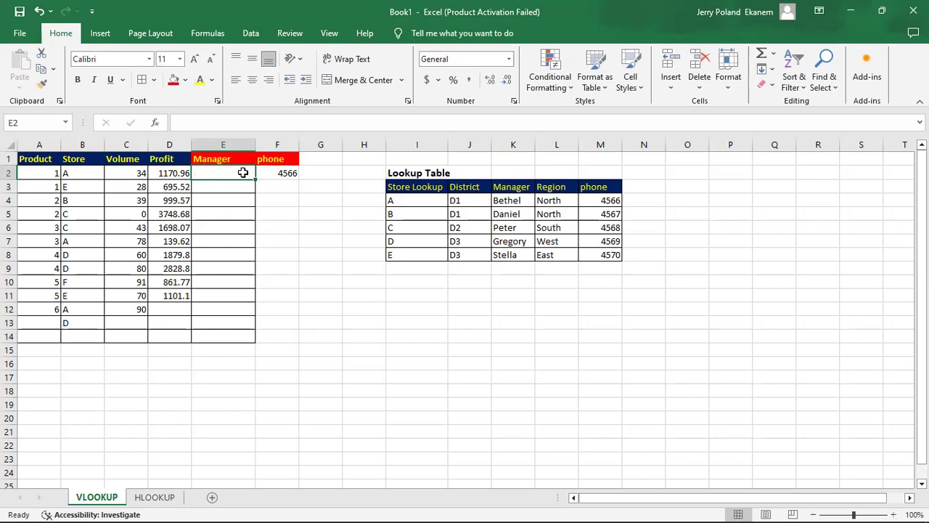
pyautogui.write('=')
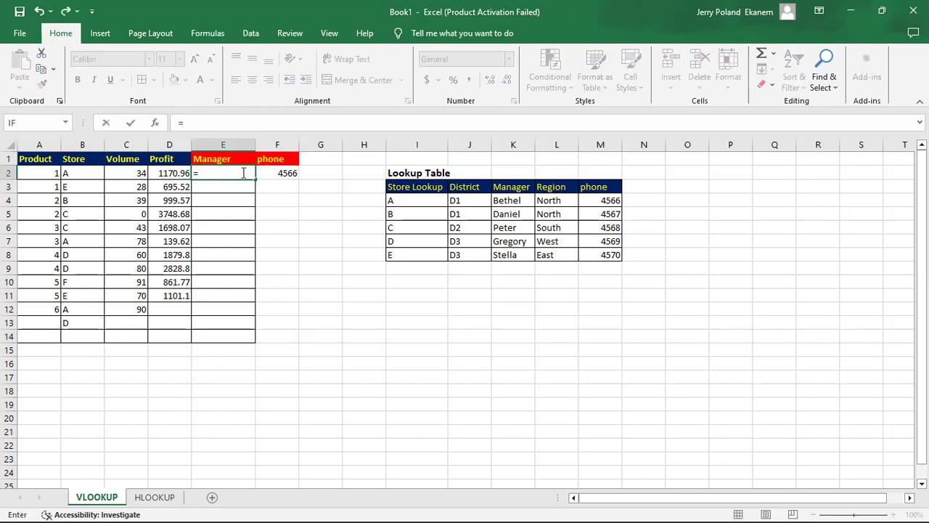
pyautogui.write('vl')
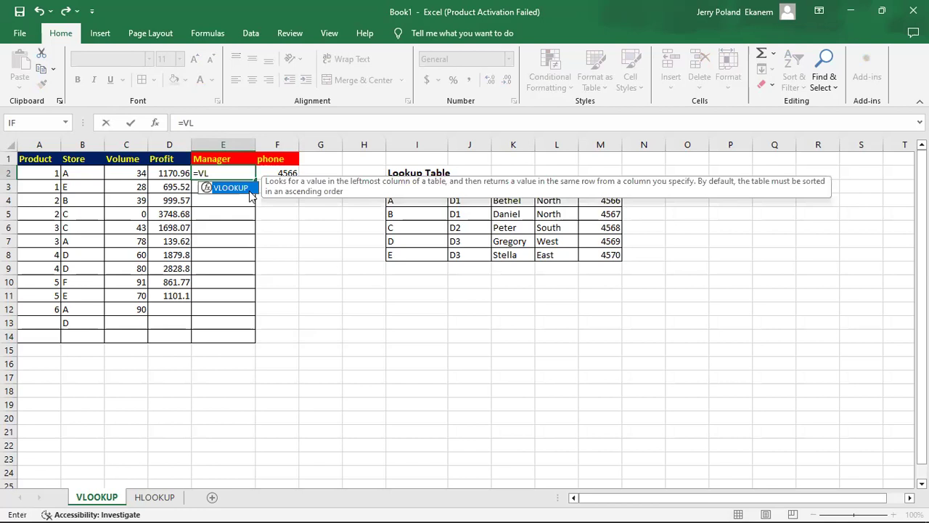
pyautogui.doubleClick(251, 195)
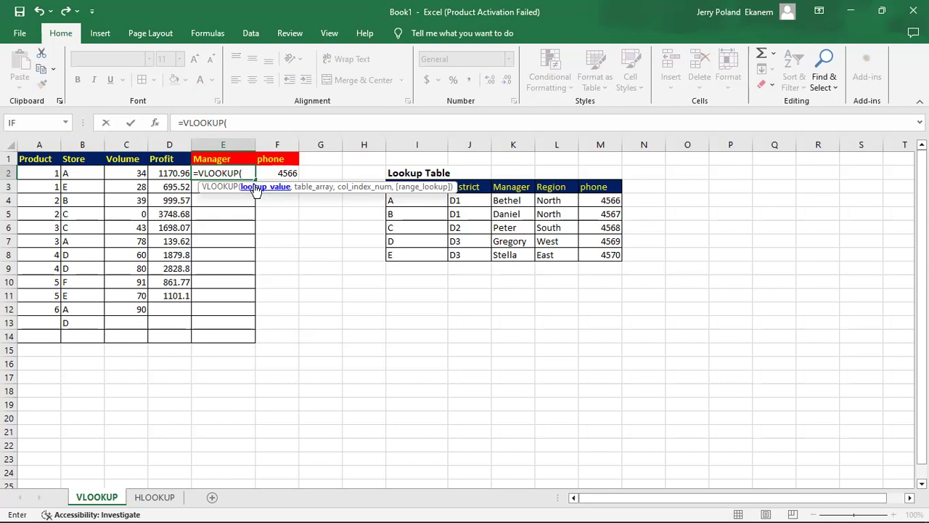
pyautogui.click(74, 172)
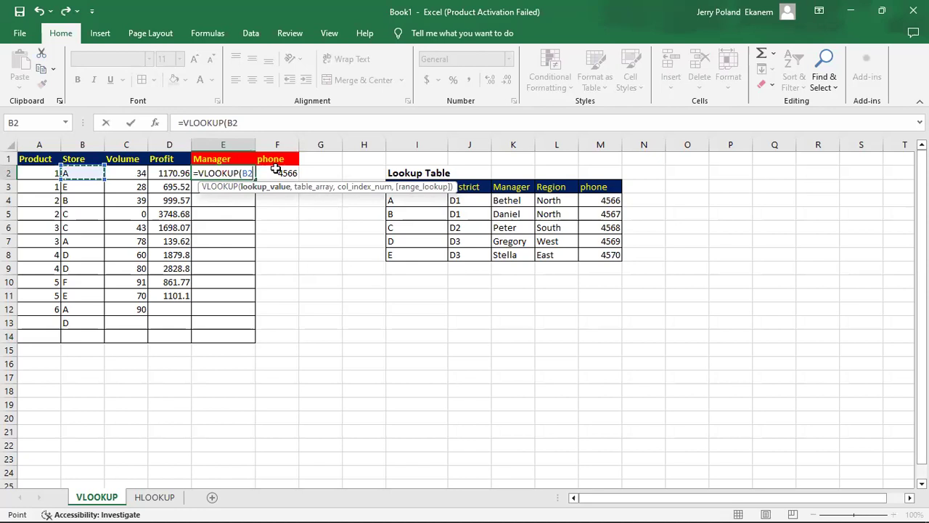
pyautogui.write(',')
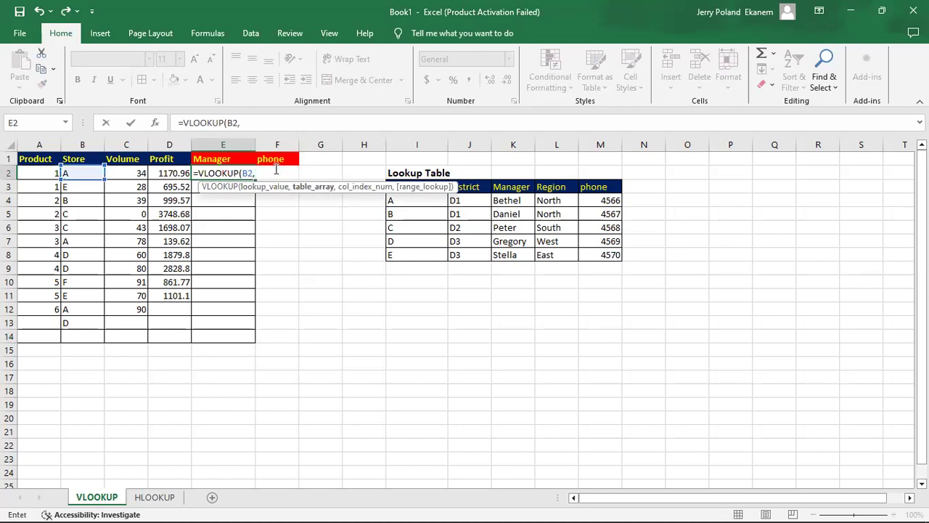
# Step: Set the VLOOKUP table array to the lookup table's data range I4:M8
pyautogui.moveTo(358, 185); pyautogui.dragTo(354, 259)
pyautogui.click(395, 202)
pyautogui.moveTo(394, 201); pyautogui.dragTo(496, 210)
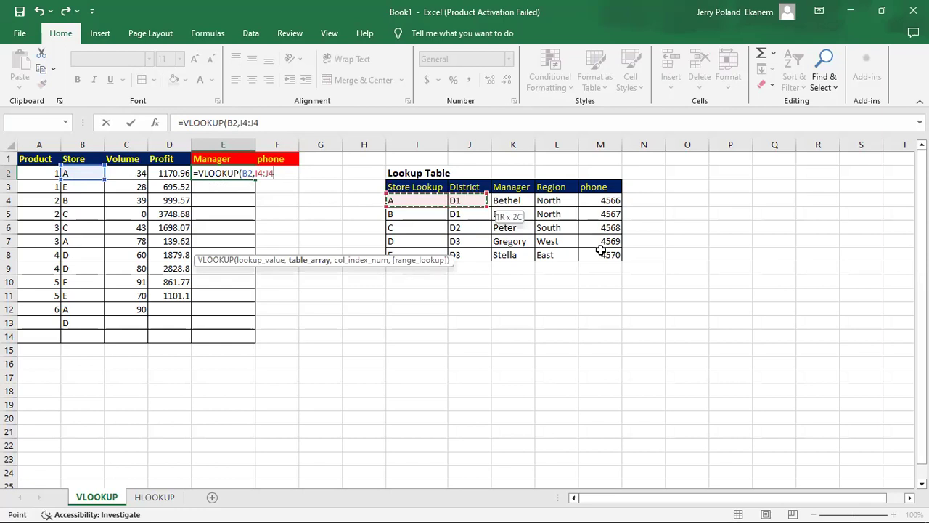
pyautogui.moveTo(601, 249); pyautogui.dragTo(601, 252)
pyautogui.write(',')
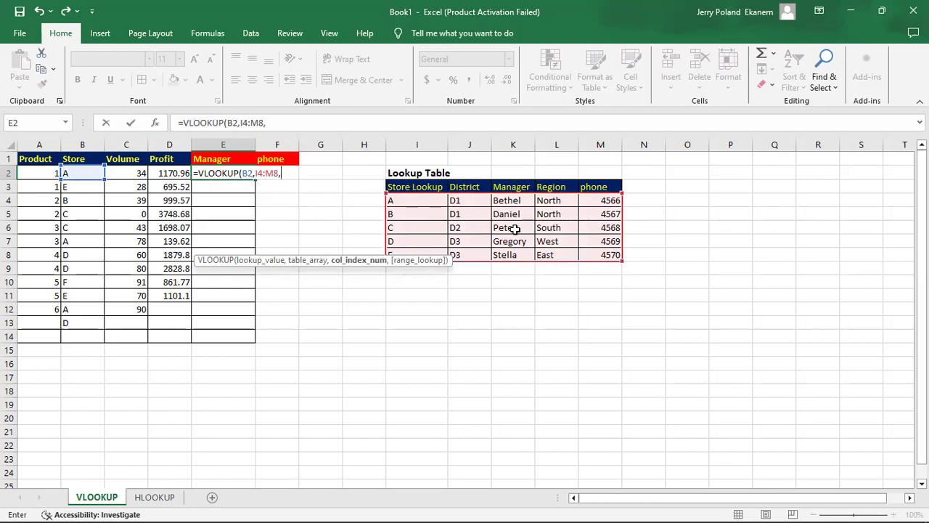
# Step: Complete the E2 VLOOKUP formula with column index 3 and FALSE for an exact match
pyautogui.write('3,')
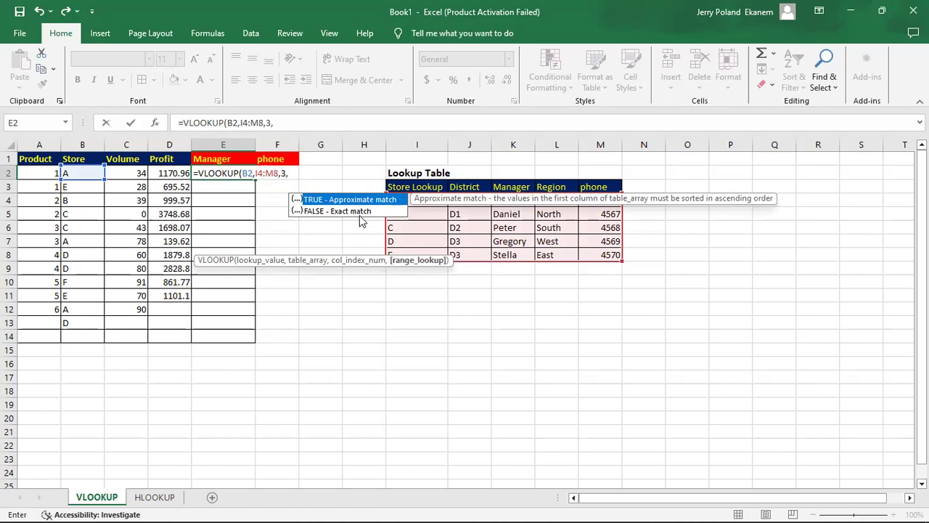
pyautogui.click(355, 212)
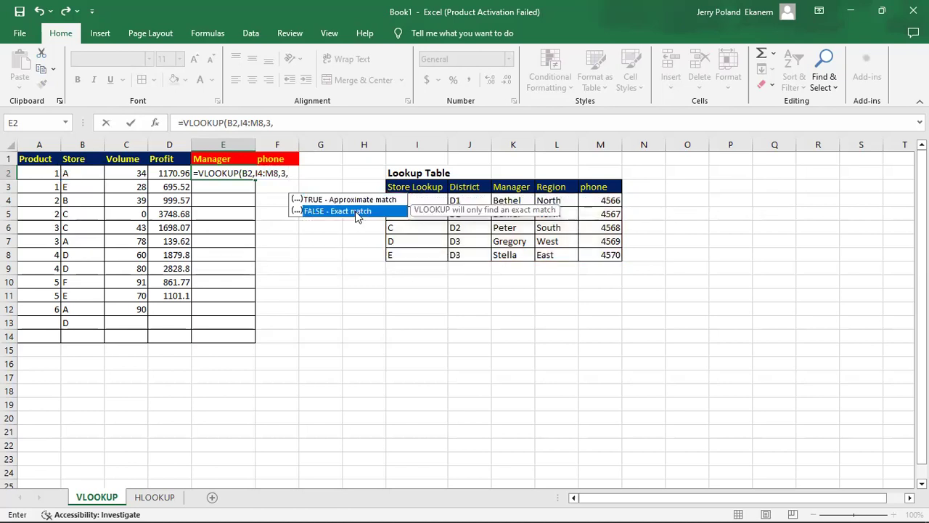
pyautogui.press('Tab')
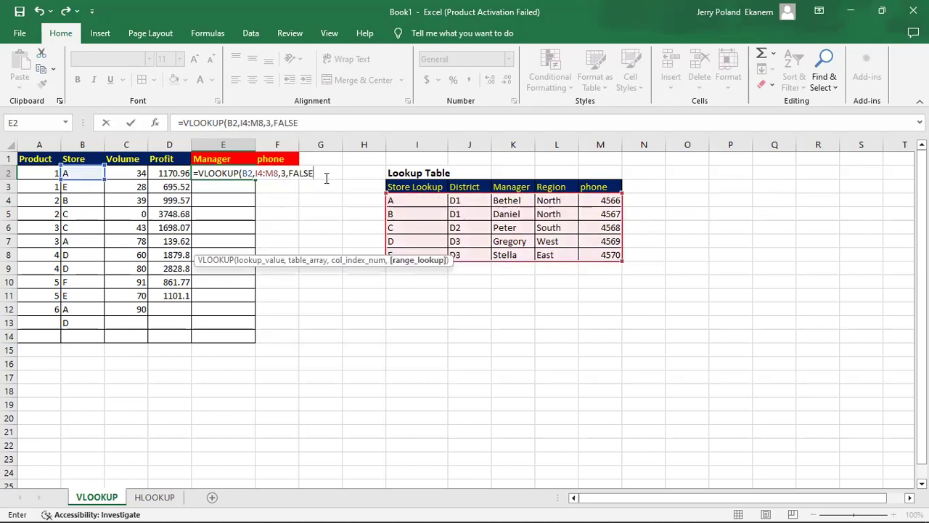
pyautogui.press('Return')
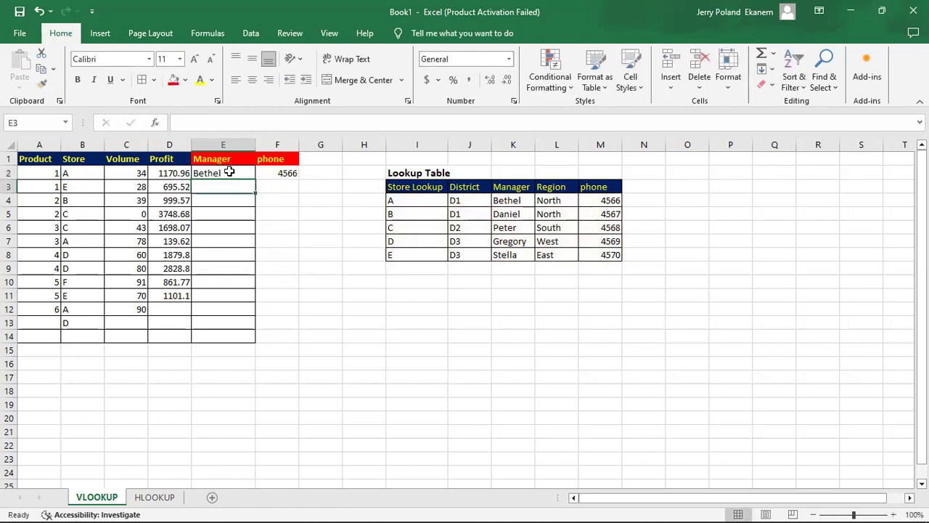
# Step: Copy the E2 VLOOKUP formula down the Manager column through E14
pyautogui.click(229, 173)
pyautogui.click(86, 173)
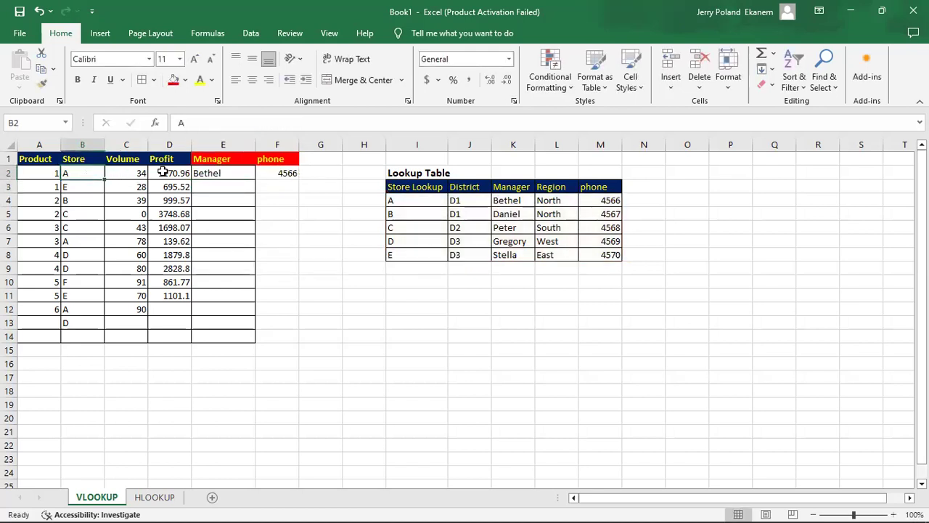
pyautogui.click(212, 174)
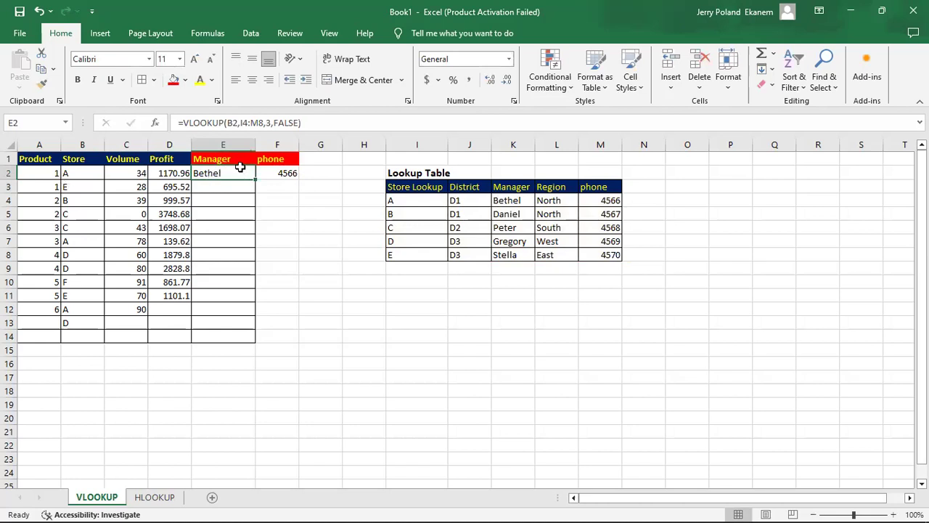
pyautogui.moveTo(256, 180); pyautogui.dragTo(258, 349)
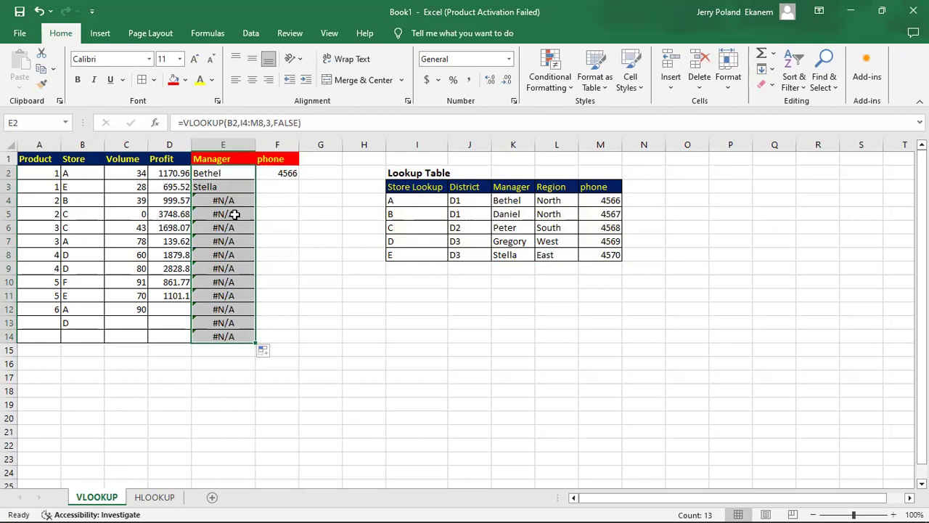
# Step: Inspect the copied VLOOKUP formula in E3 and undo the fill down the Manager column
pyautogui.click(231, 172)
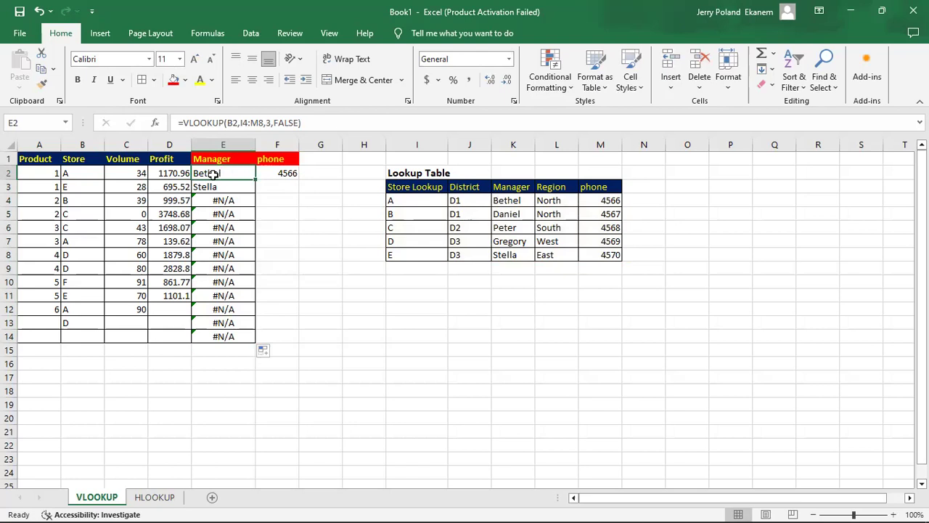
pyautogui.doubleClick(229, 187)
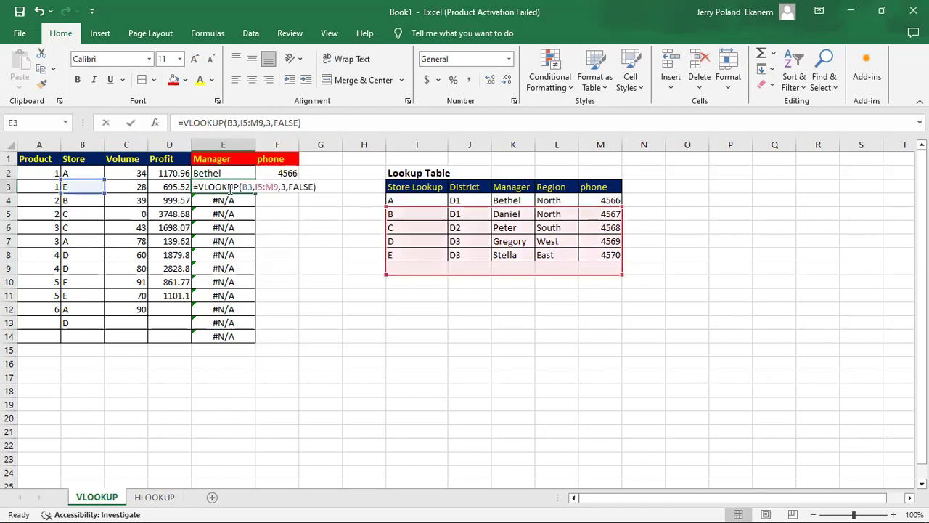
pyautogui.press('Return')
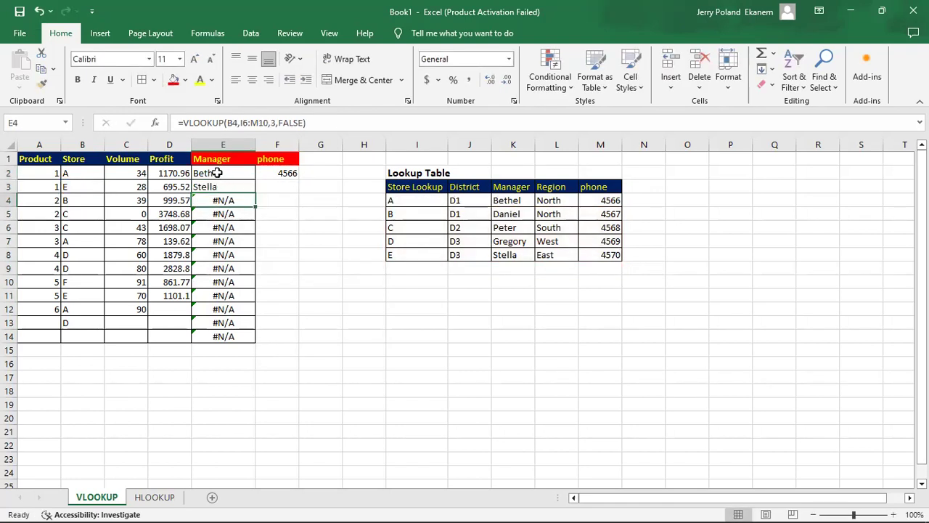
pyautogui.hotkey('ctrl', 'z')
pyautogui.hotkey('ctrl', 'z')
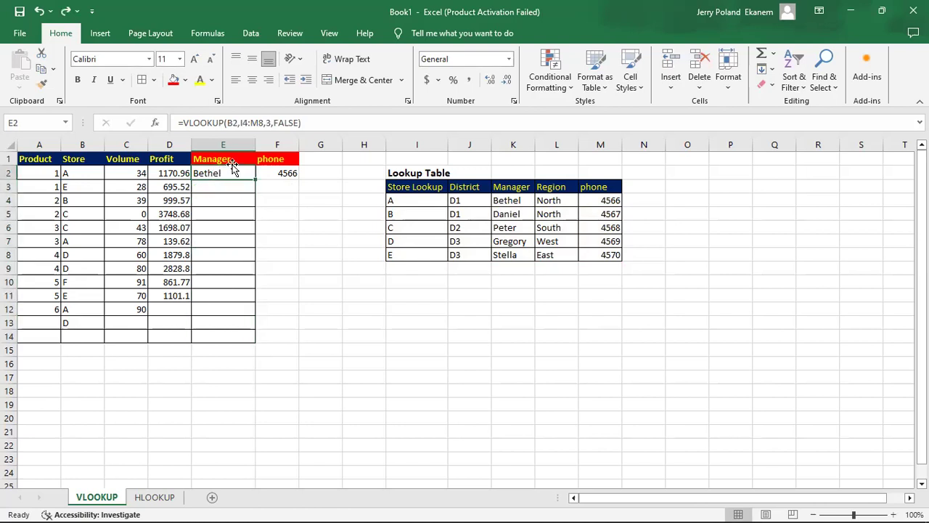
# Step: Make the table array in E2's VLOOKUP absolute as $I$4:$M$8 and copy the formula down the Manager column through E14
pyautogui.click(244, 122)
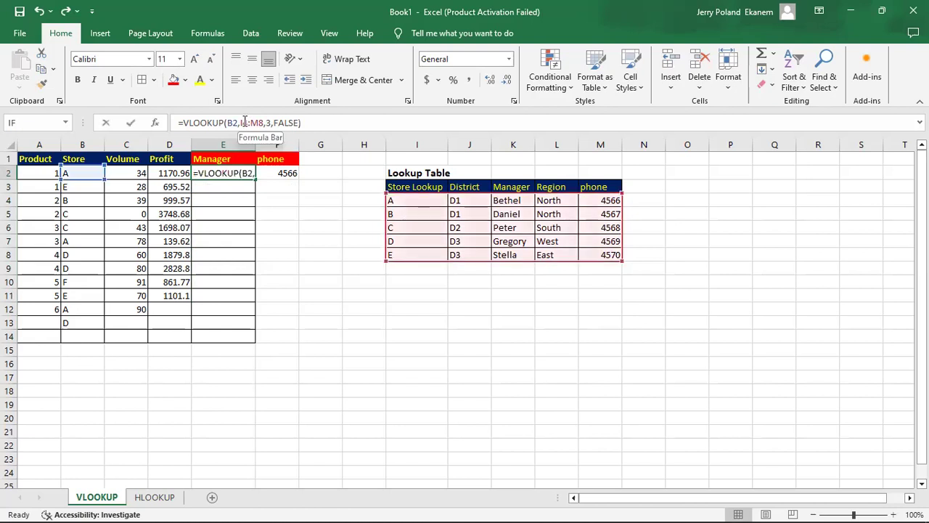
pyautogui.doubleClick(244, 122)
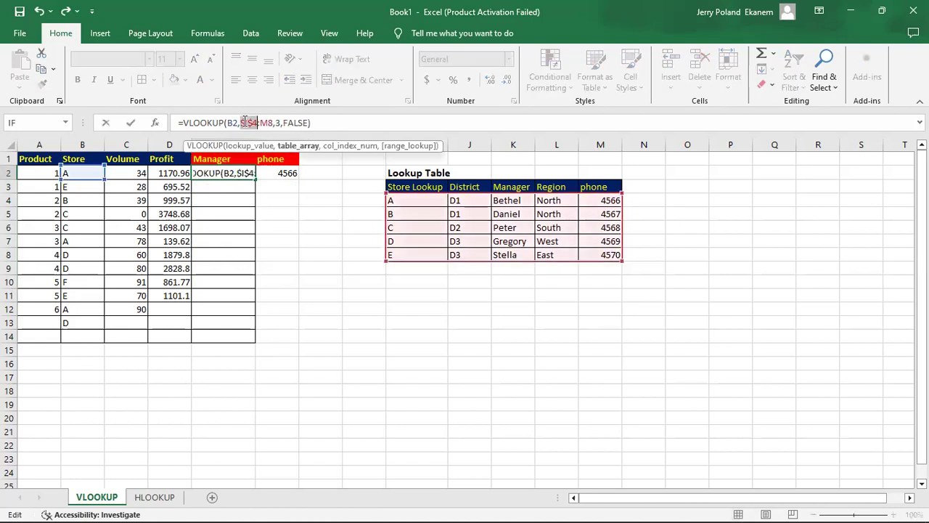
pyautogui.write('$I$4')
pyautogui.press('F4')
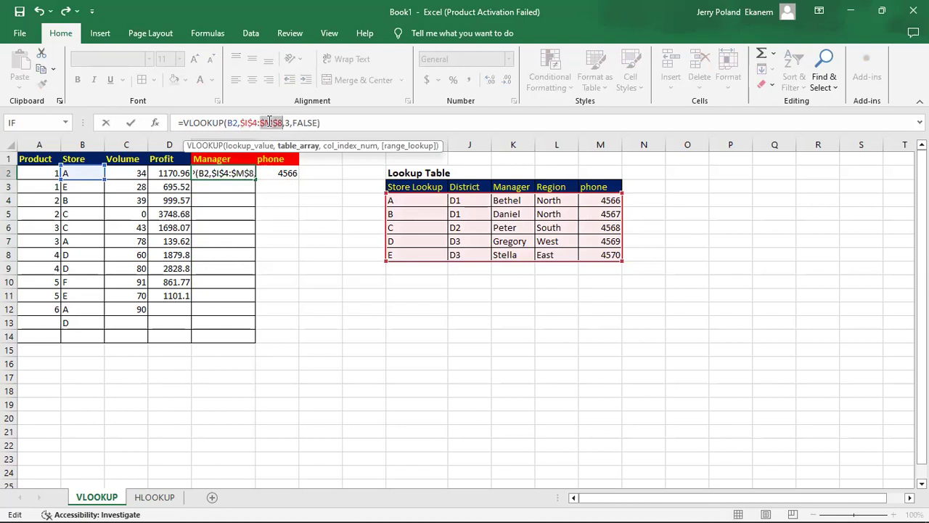
pyautogui.hotkey('ctrl', 'Return')
pyautogui.moveTo(255, 178); pyautogui.dragTo(260, 342)
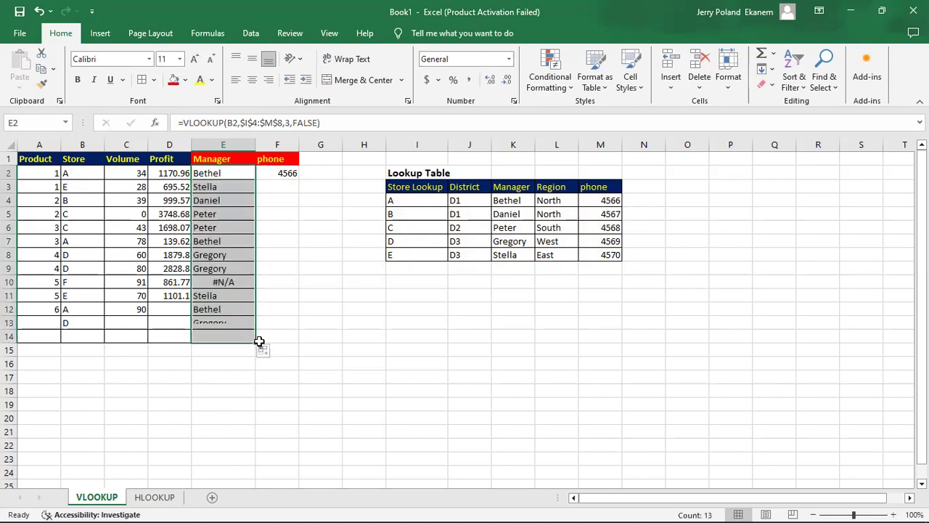
# Step: Compare the Manager results in rows 2, 3 and 10 with their store codes in column B
pyautogui.click(222, 177)
pyautogui.click(81, 170)
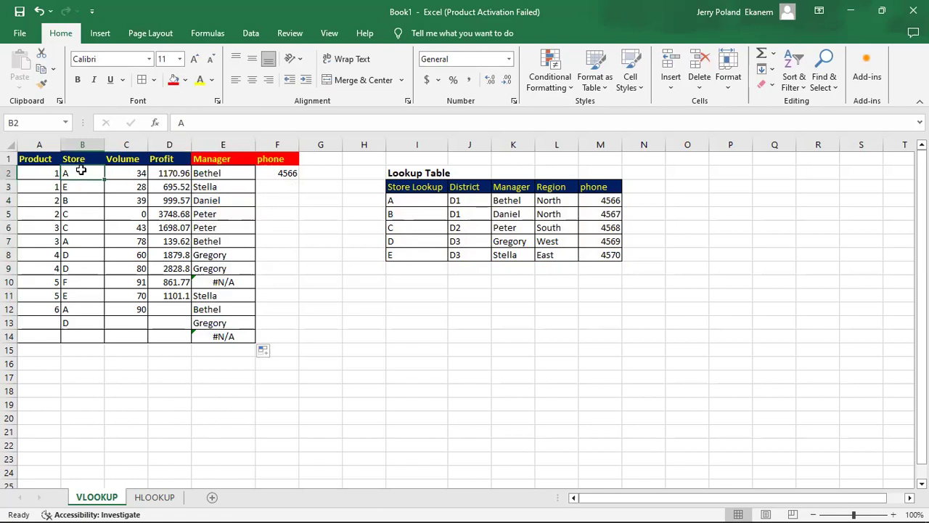
pyautogui.click(231, 173)
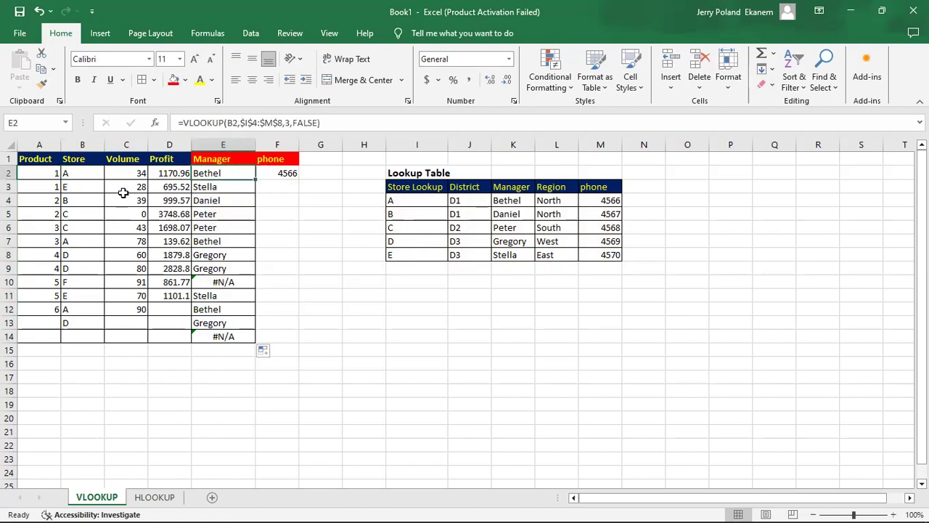
pyautogui.click(84, 190)
pyautogui.click(220, 188)
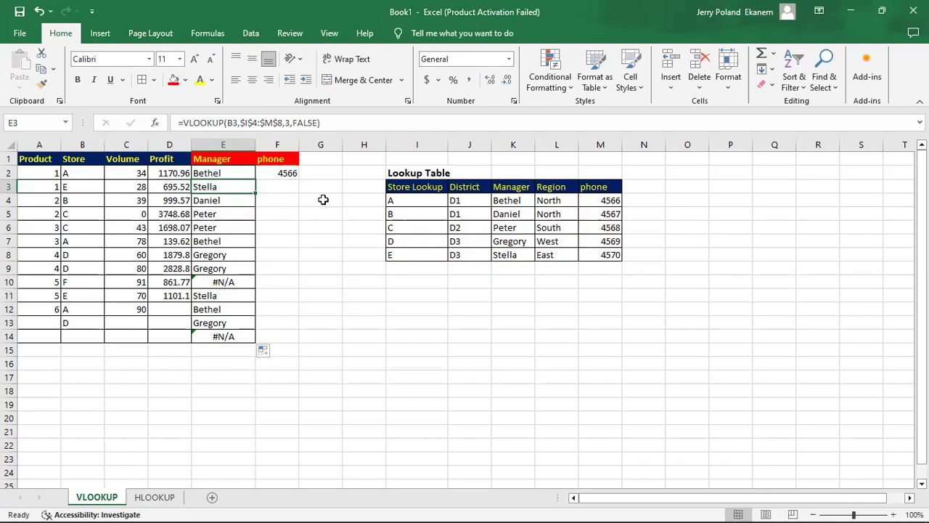
pyautogui.moveTo(81, 283); pyautogui.dragTo(214, 282)
pyautogui.click(211, 282)
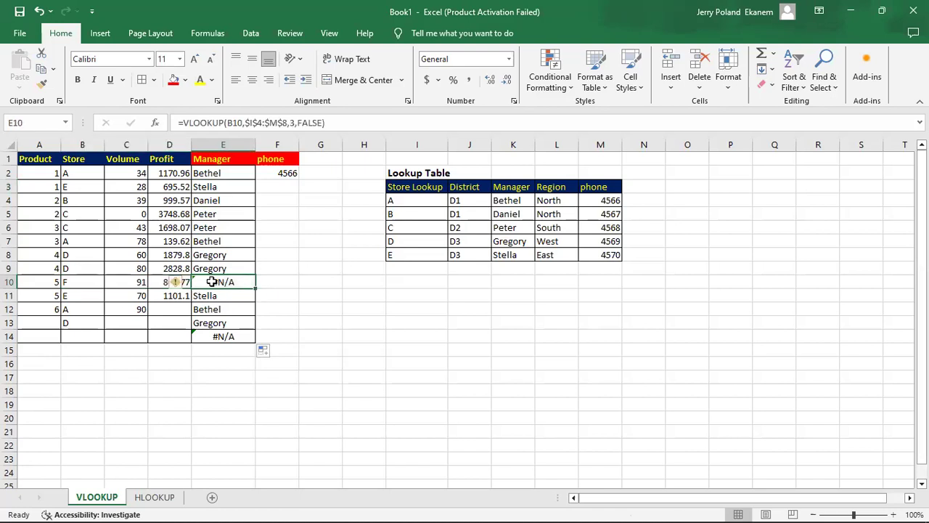
pyautogui.click(87, 282)
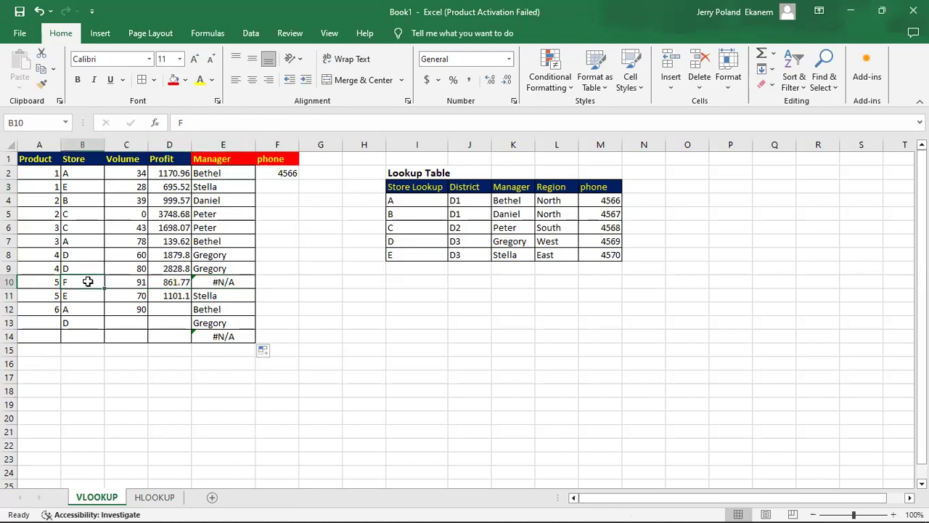
pyautogui.click(244, 282)
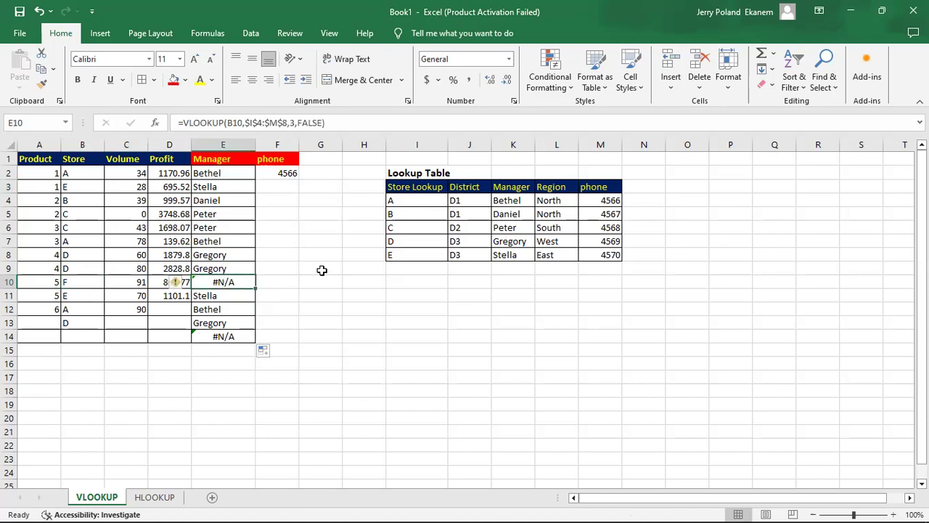
# Step: Try store A in cell B10 to test the manager lookup and undo the change
pyautogui.click(75, 282)
pyautogui.write('A')
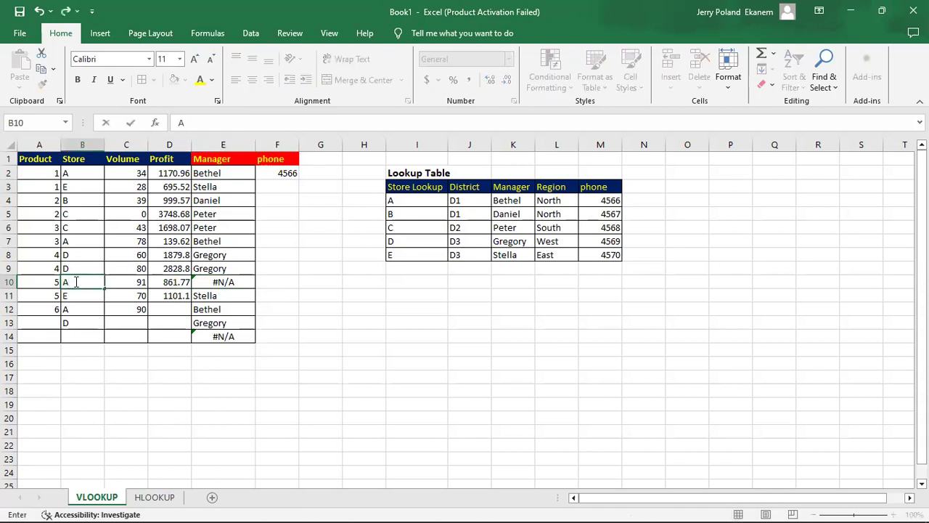
pyautogui.press('Tab')
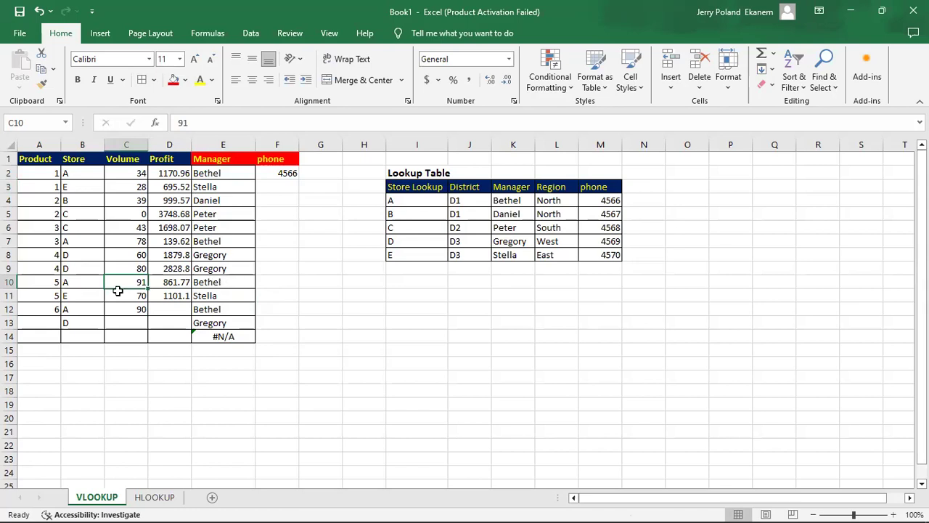
pyautogui.click(77, 280)
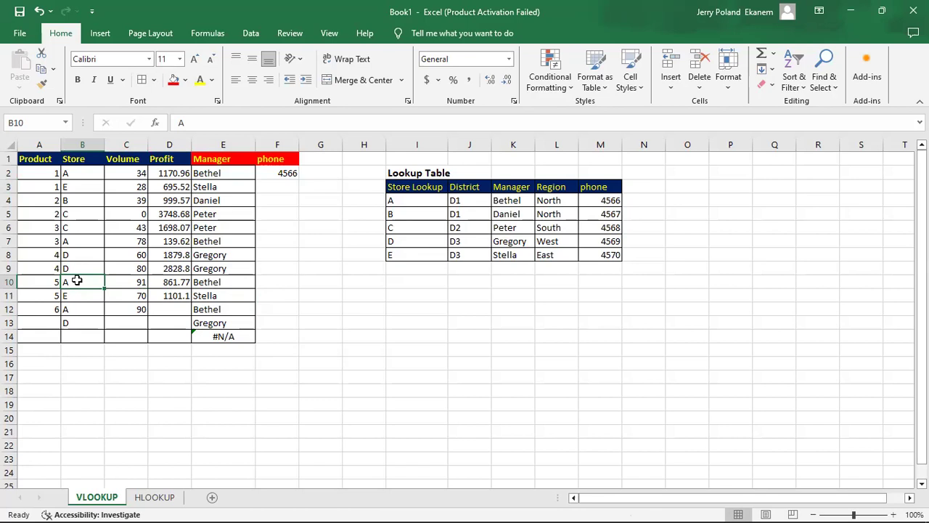
pyautogui.hotkey('ctrl', 'z')
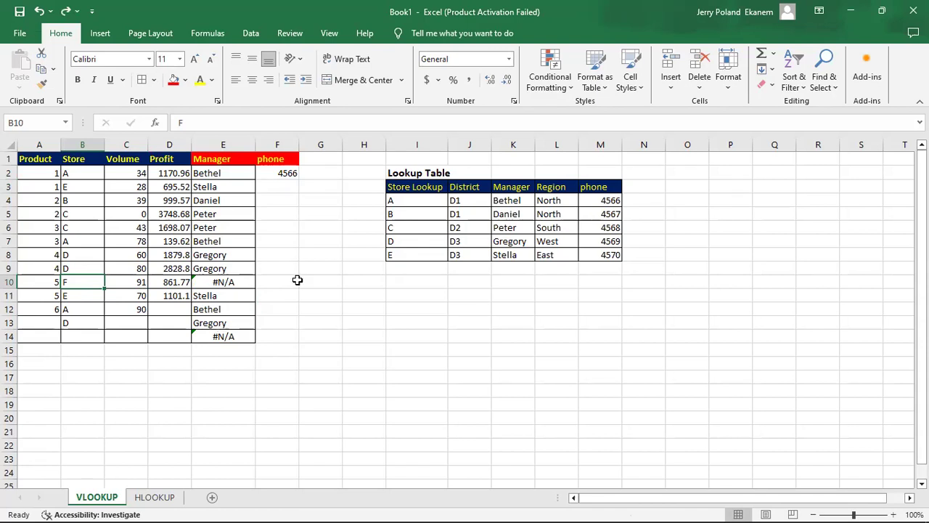
# Step: Clear the existing VLOOKUP formula from phone cell F2
pyautogui.click(288, 173)
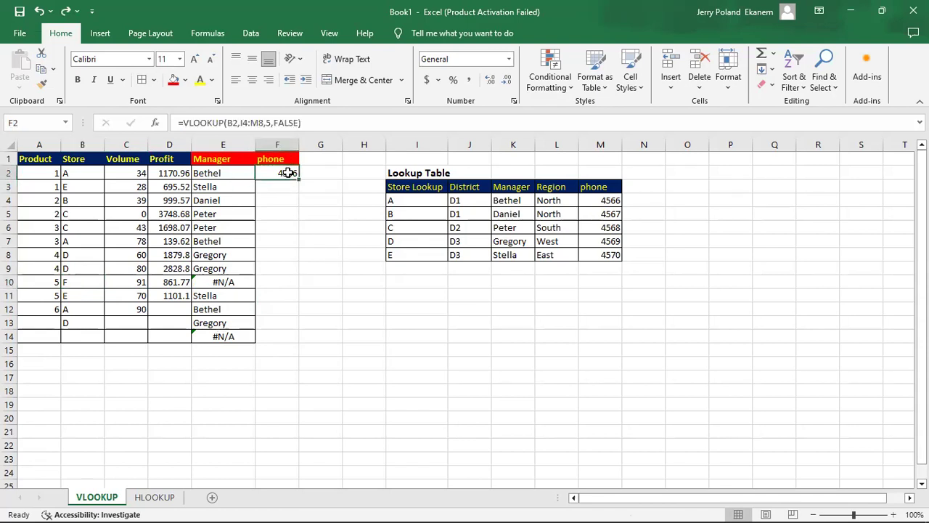
pyautogui.press('BackSpace')
pyautogui.press('Return')
# Step: Begin a new VLOOKUP formula in phone cell F2 with store cell B2 as the lookup value
pyautogui.click(267, 172)
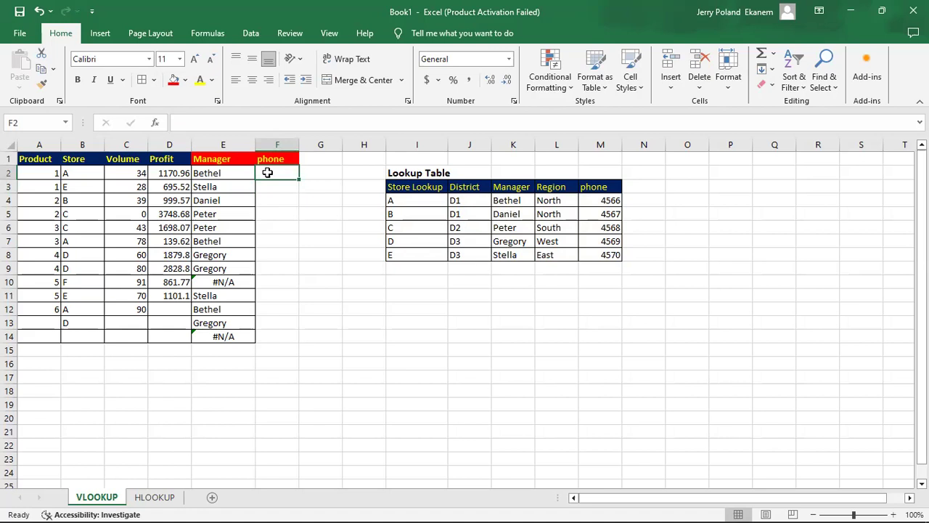
pyautogui.write('=')
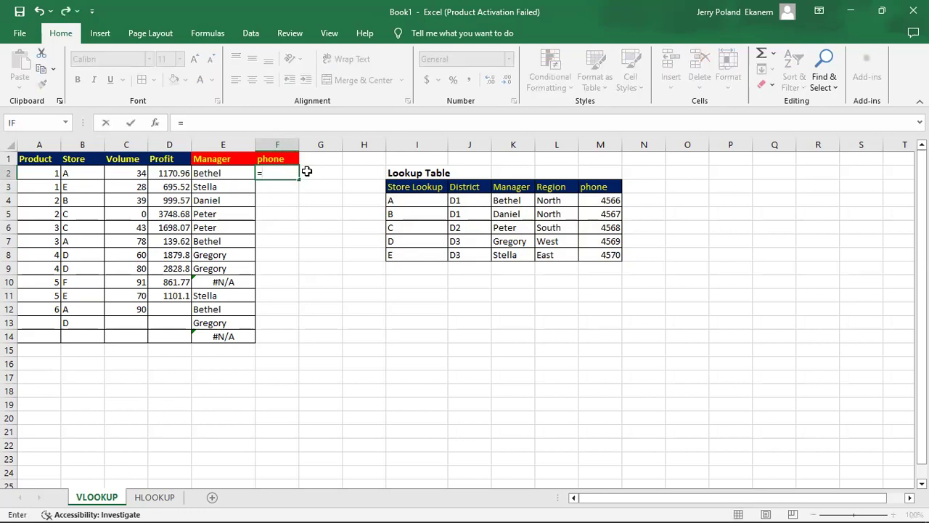
pyautogui.write('VLO')
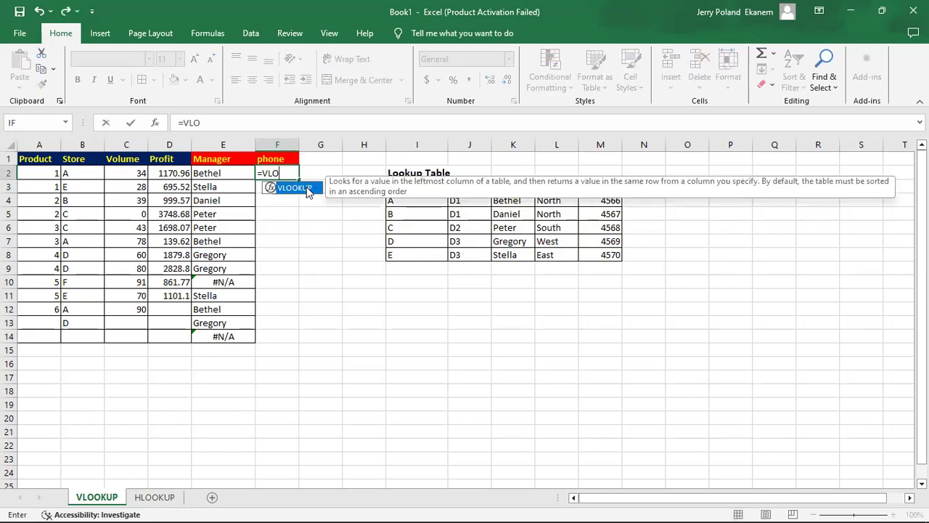
pyautogui.doubleClick(294, 188)
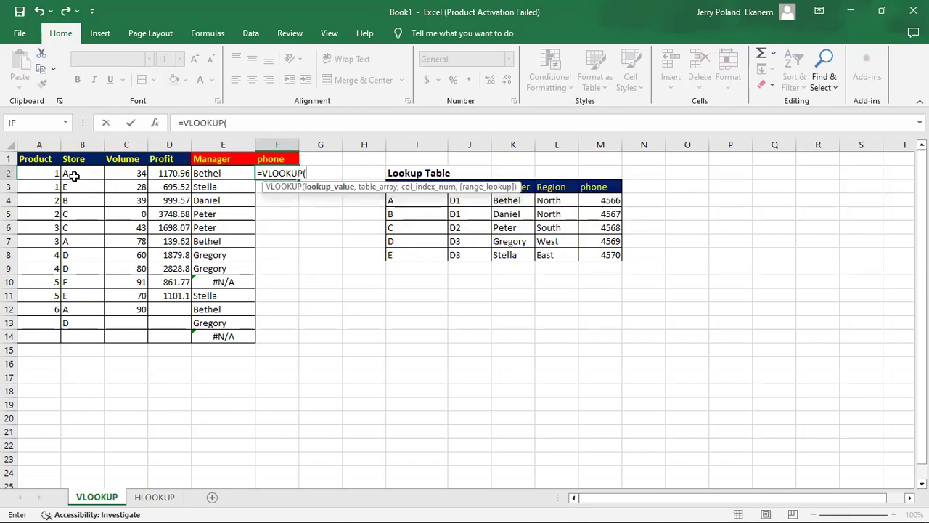
pyautogui.click(74, 175)
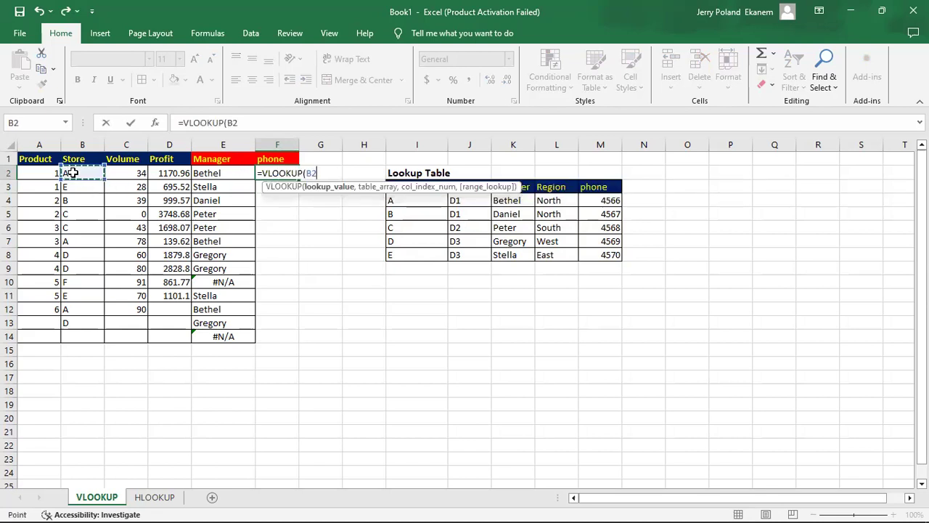
pyautogui.write(',')
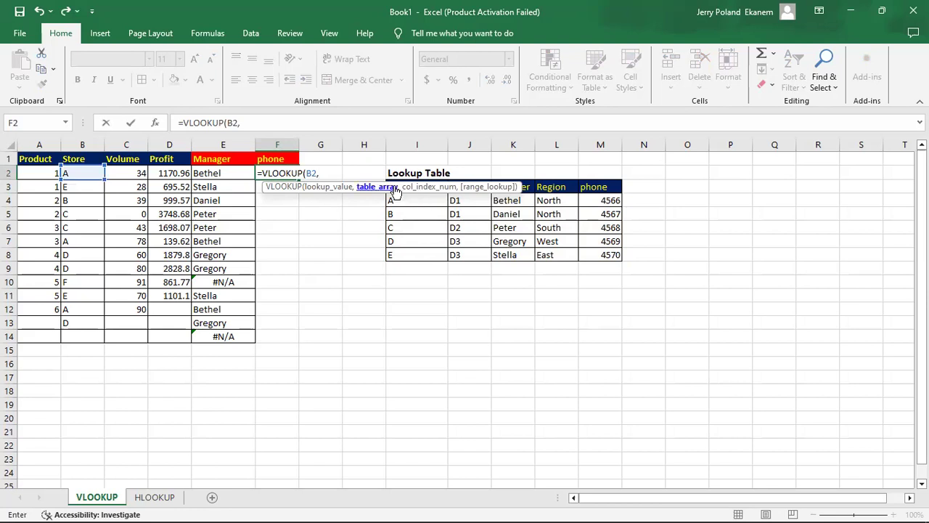
# Step: Complete the F2 VLOOKUP formula with table array I4:M8, column index 5 and FALSE for an exact match
pyautogui.moveTo(402, 186); pyautogui.dragTo(366, 323)
pyautogui.moveTo(393, 202); pyautogui.dragTo(593, 254)
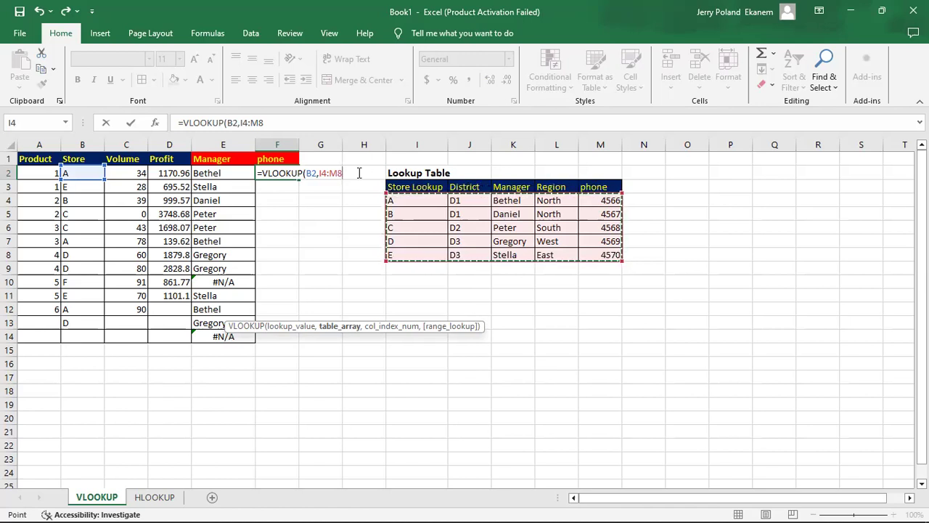
pyautogui.write(',5')
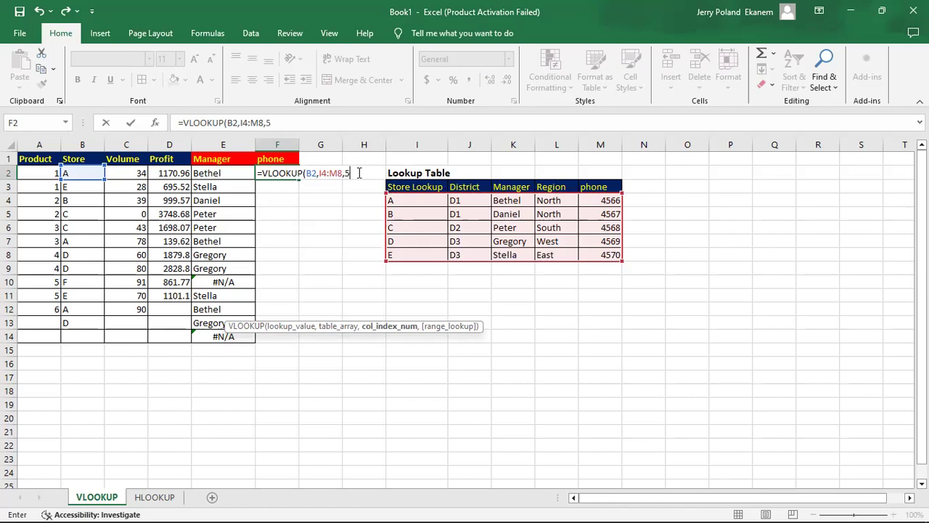
pyautogui.write(',')
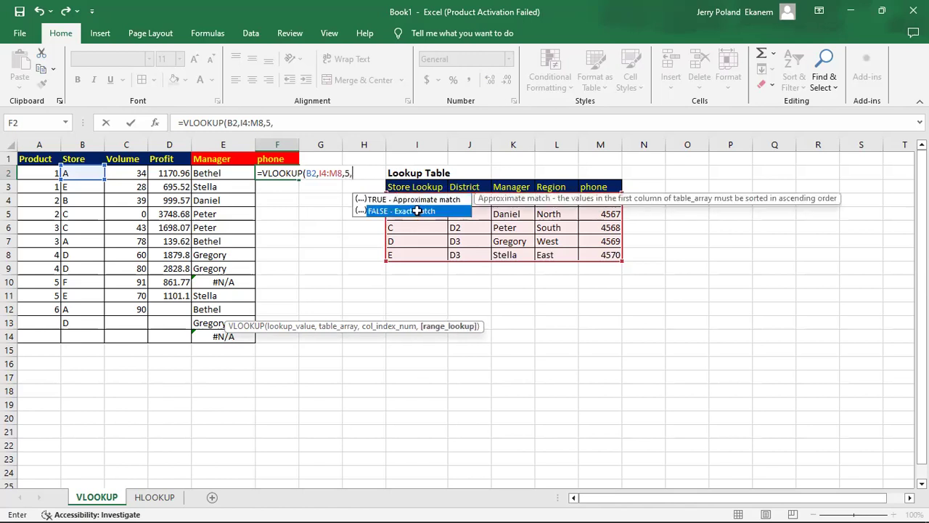
pyautogui.doubleClick(417, 210)
pyautogui.press('Return')
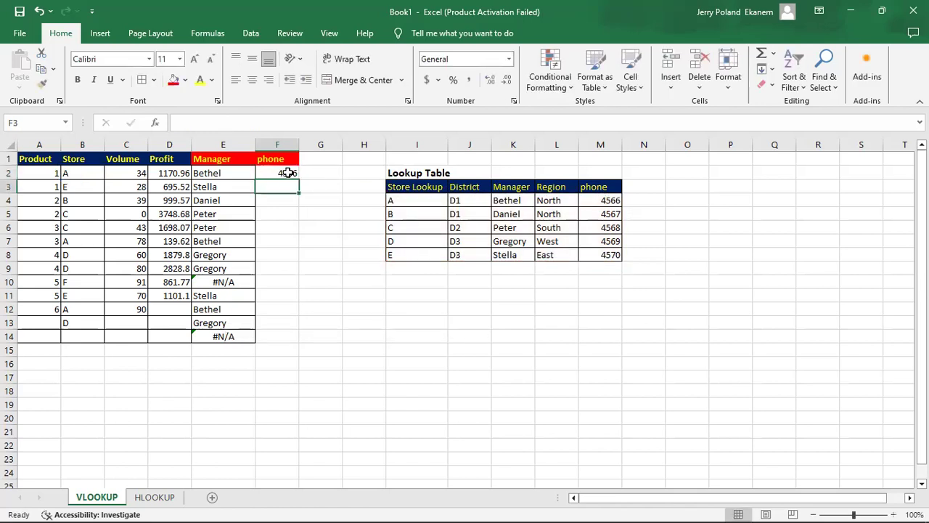
# Step: Make the table array in F2's phone VLOOKUP formula absolute as $I$4:$M$8
pyautogui.click(291, 174)
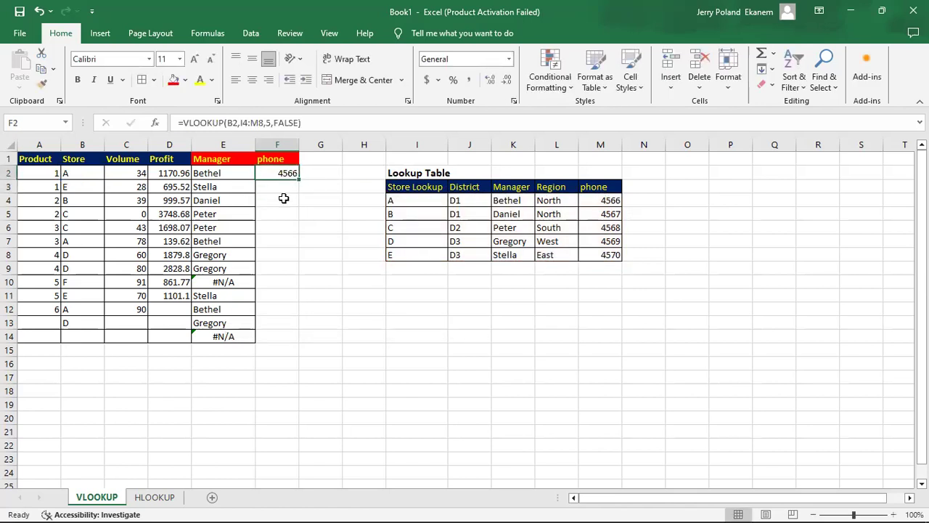
pyautogui.click(69, 173)
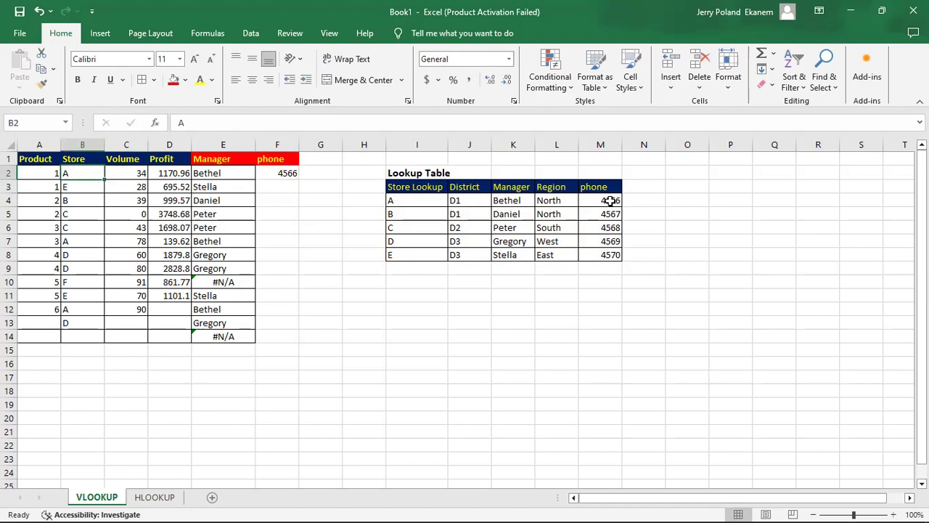
pyautogui.doubleClick(280, 173)
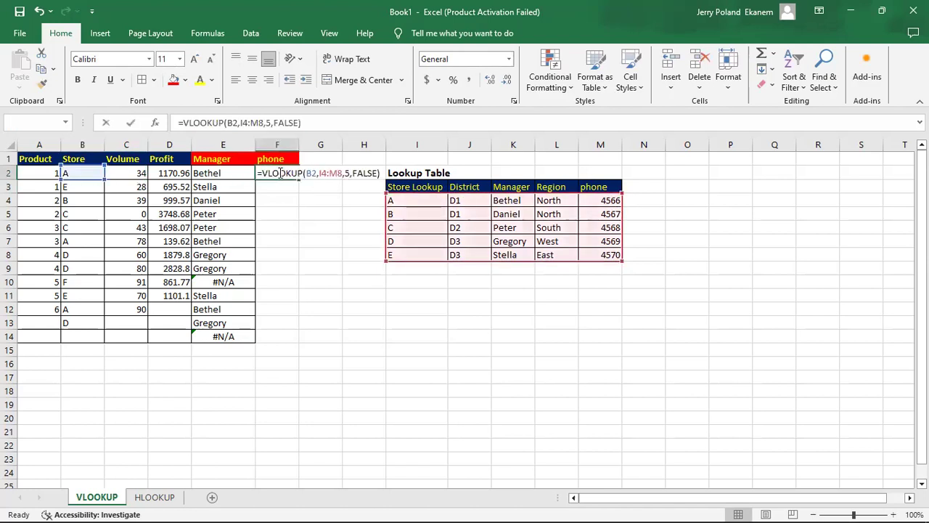
pyautogui.click(243, 122)
pyautogui.press('F4')
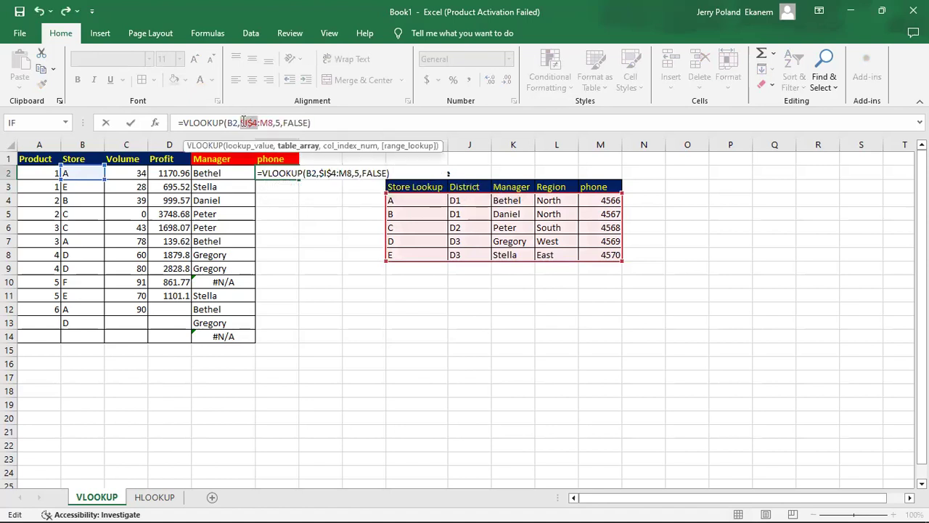
pyautogui.click(263, 122)
pyautogui.press('F4')
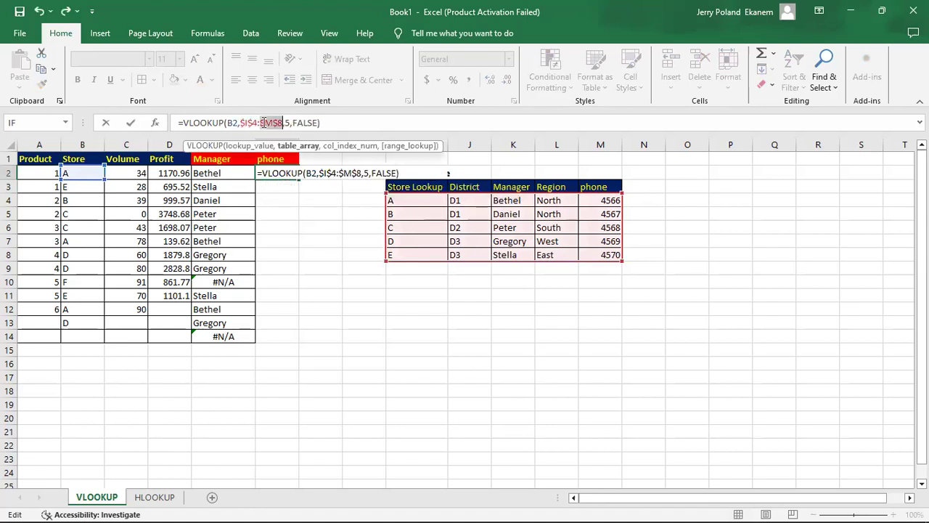
pyautogui.press('Return')
pyautogui.click(284, 175)
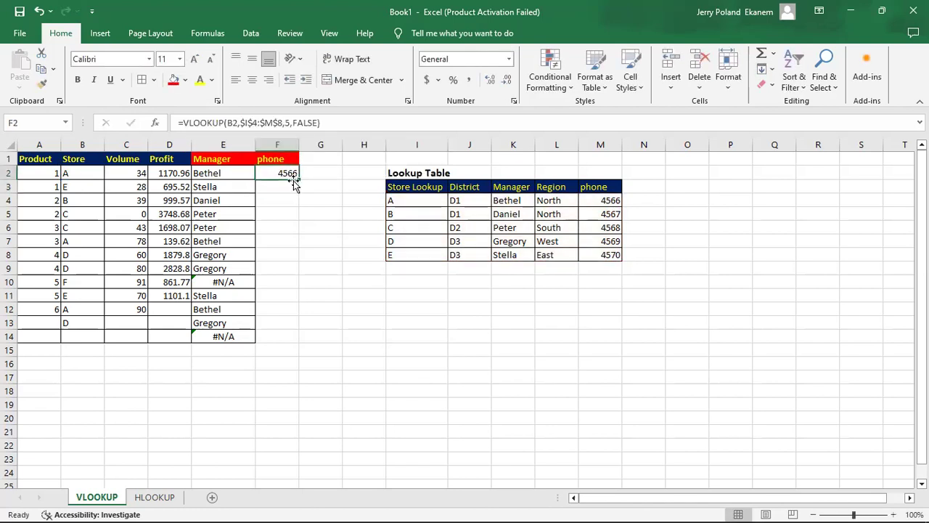
# Step: Fill the phone VLOOKUP formula from F2 down to F14 and check row 10's phone result against its store code
pyautogui.moveTo(297, 179); pyautogui.dragTo(300, 338)
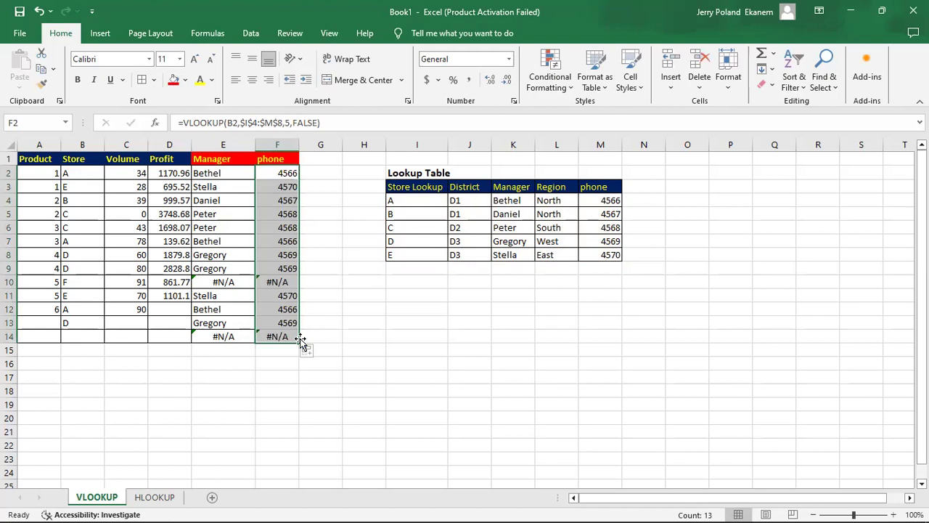
pyautogui.click(274, 281)
pyautogui.click(90, 281)
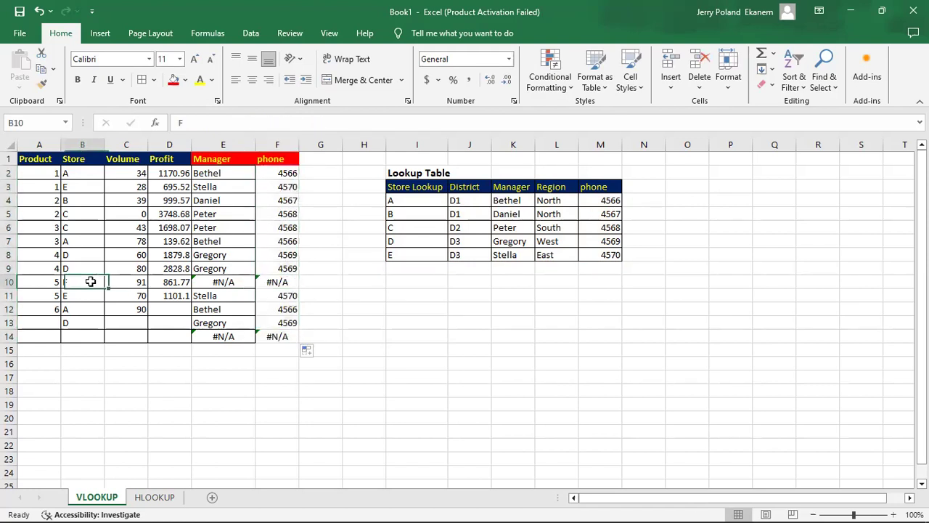
pyautogui.click(271, 172)
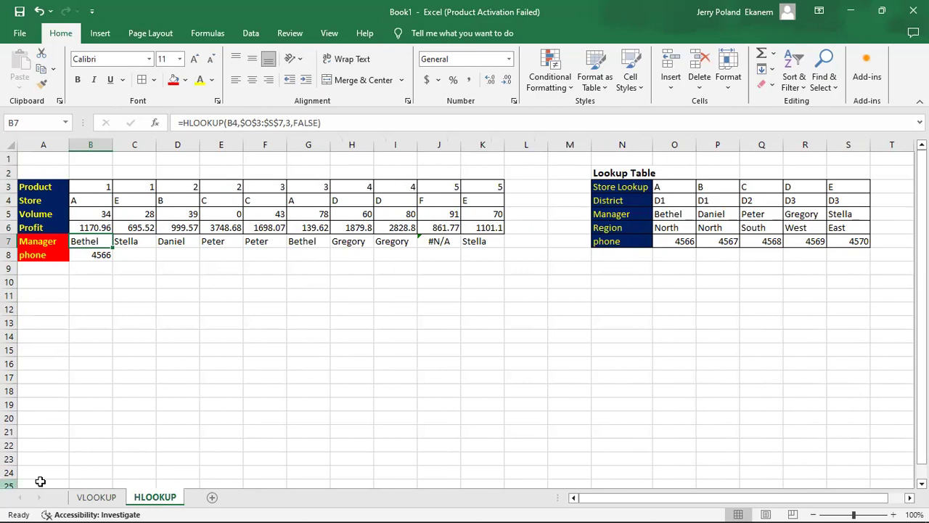
# Step: Compare the vertical table on the VLOOKUP sheet with the horizontal table and its row headers on the HLOOKUP sheet
pyautogui.click(97, 497)
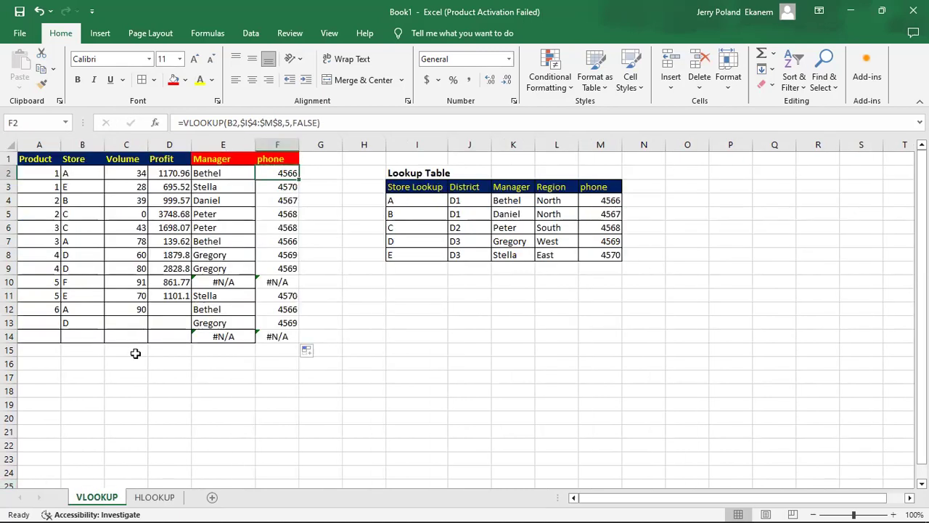
pyautogui.click(156, 498)
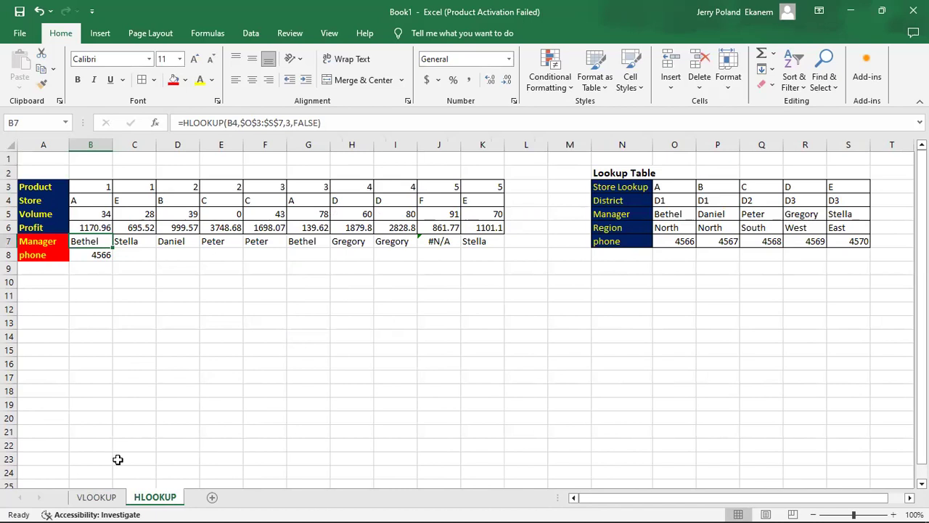
pyautogui.click(102, 501)
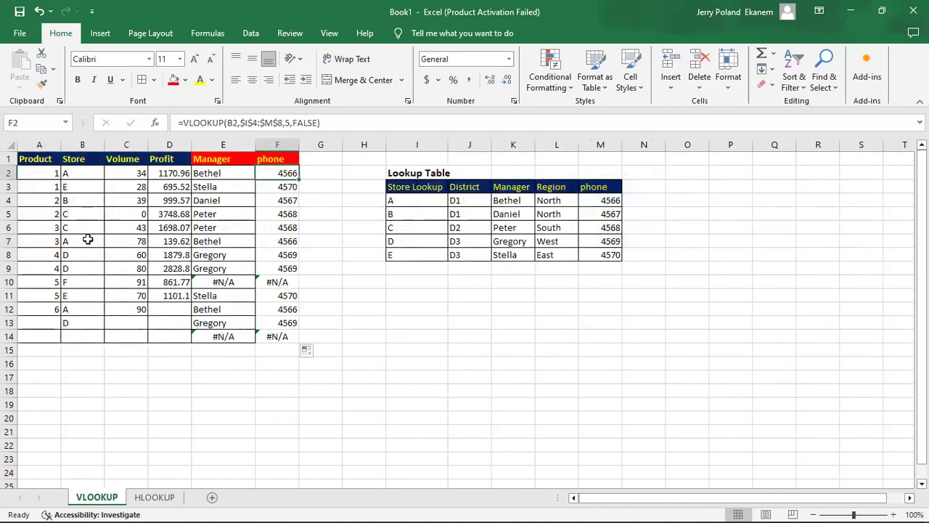
pyautogui.click(154, 499)
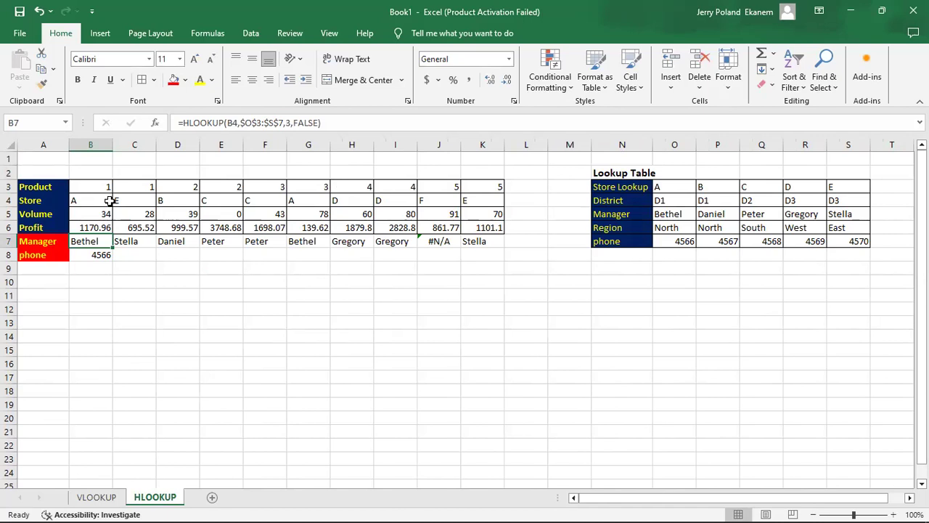
pyautogui.click(45, 188)
pyautogui.click(38, 202)
pyautogui.moveTo(41, 224)
pyautogui.mouseDown()
pyautogui.moveTo(40, 215)
pyautogui.moveTo(45, 225)
pyautogui.mouseUp()
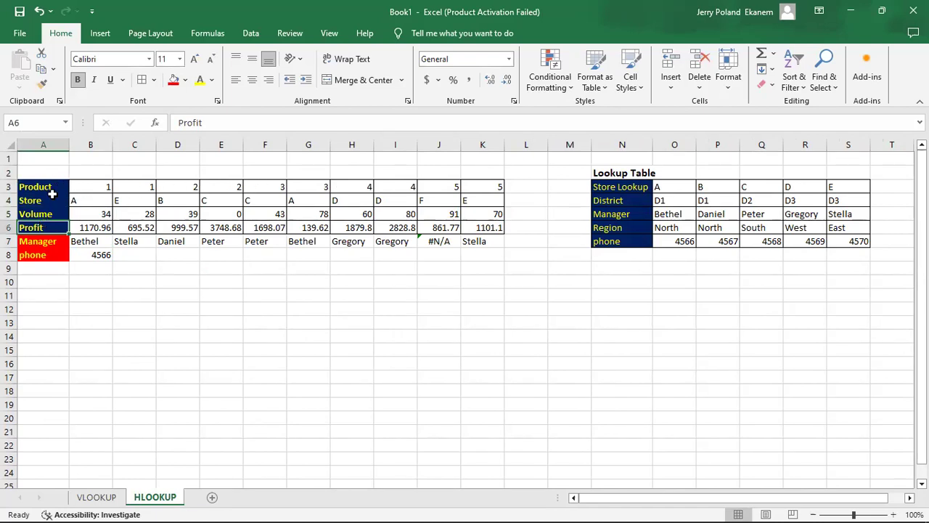
pyautogui.click(97, 498)
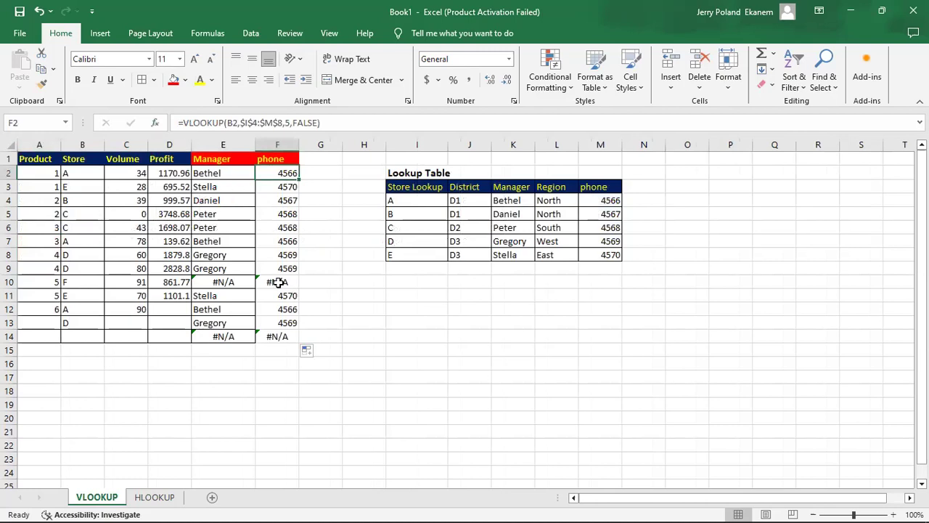
pyautogui.click(155, 498)
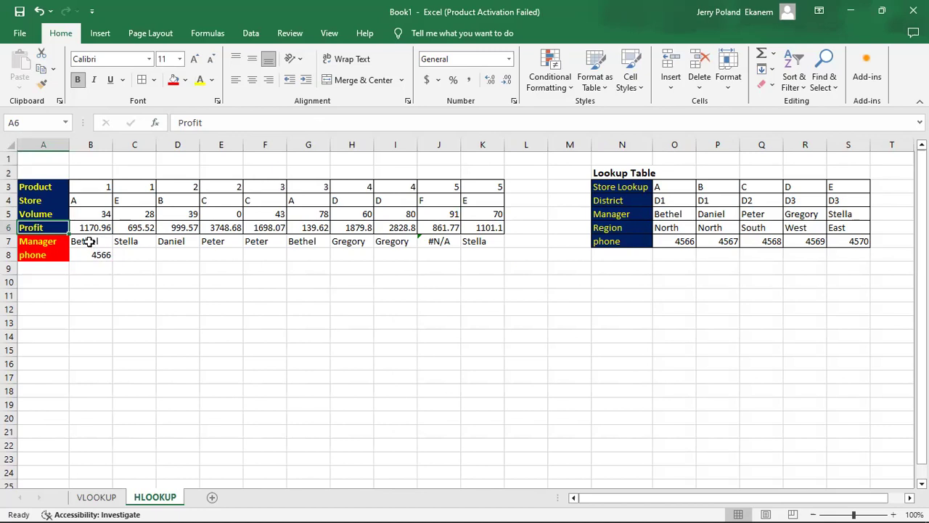
# Step: Clear the existing lookup formulas from the Manager and phone rows, B7:K8, on the HLOOKUP sheet
pyautogui.click(86, 240)
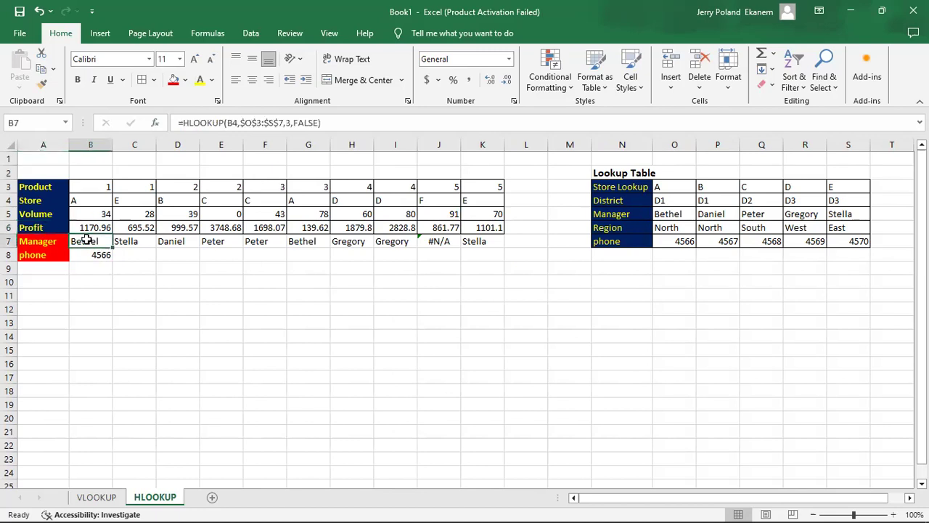
pyautogui.doubleClick(86, 240)
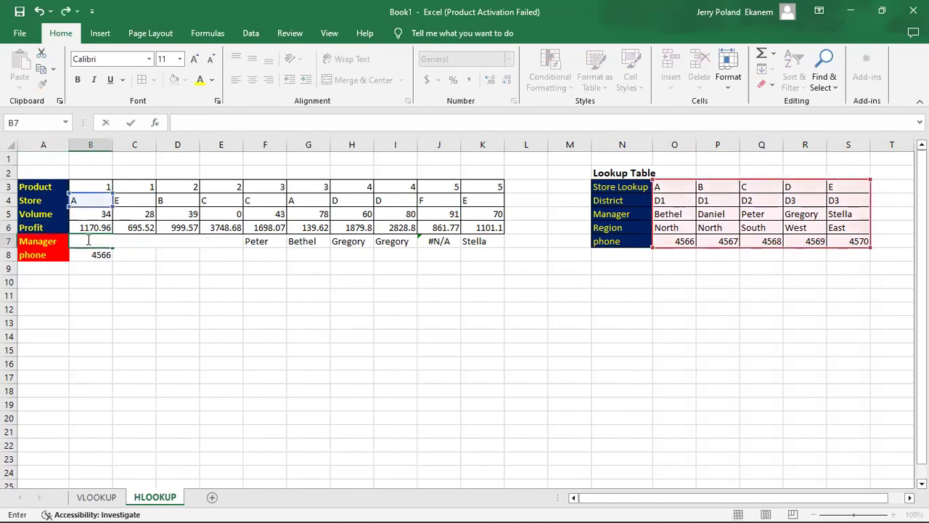
pyautogui.press('Return')
pyautogui.click(97, 240)
pyautogui.moveTo(112, 247); pyautogui.dragTo(510, 267)
pyautogui.click(101, 240)
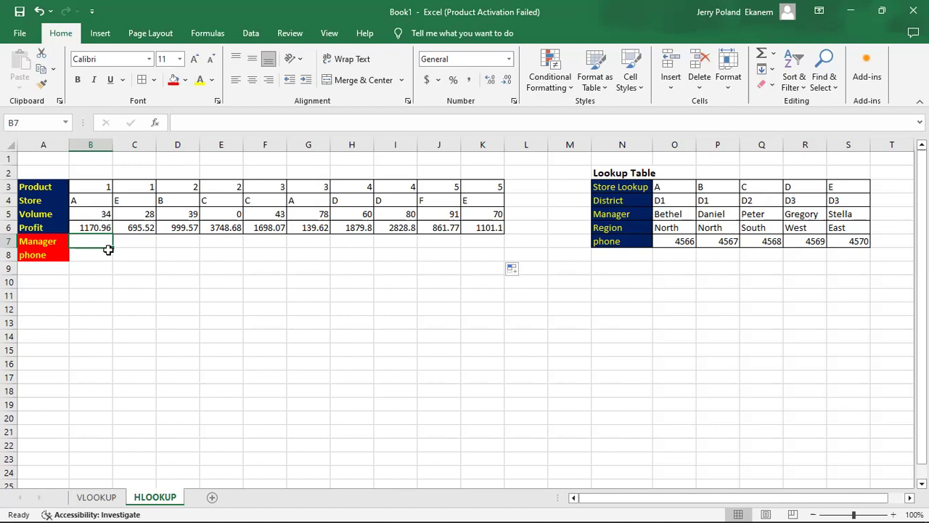
# Step: Begin an HLOOKUP formula in Manager cell B7 with store cell B4 as the lookup value
pyautogui.write('=')
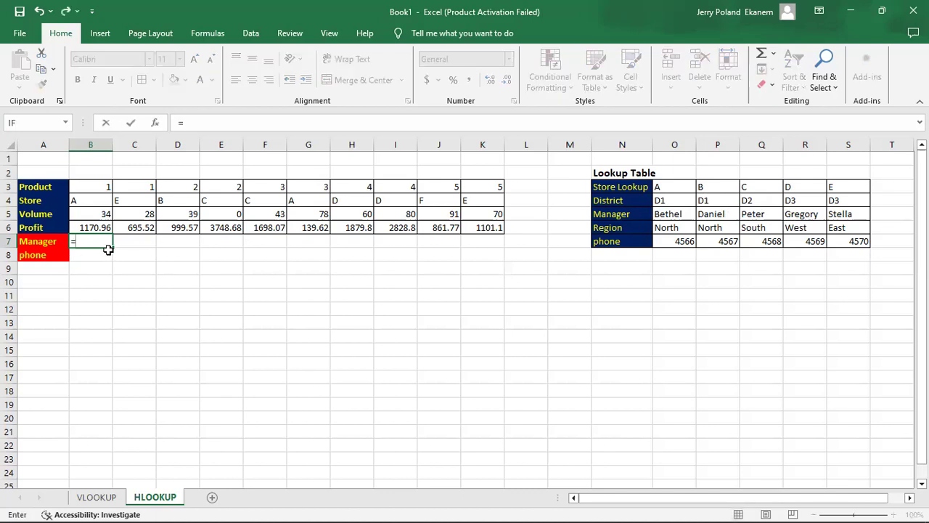
pyautogui.write('V')
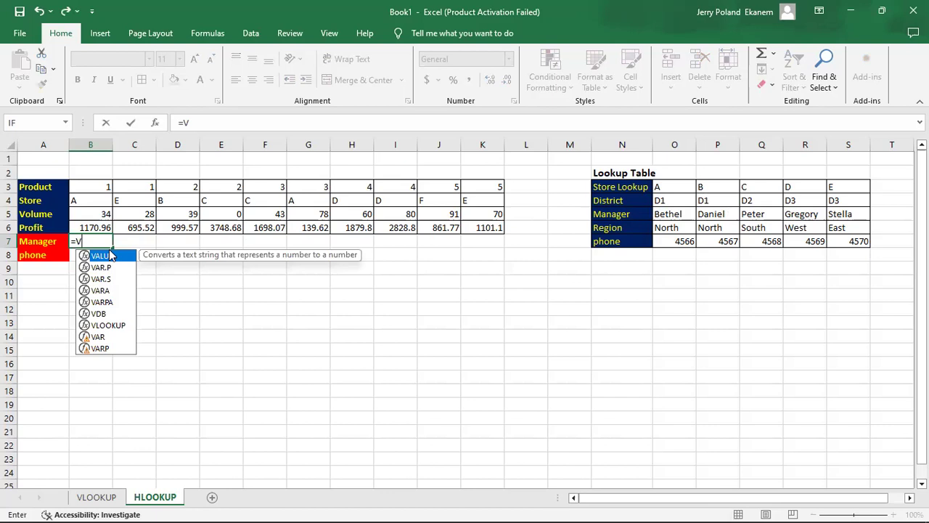
pyautogui.write('LOO')
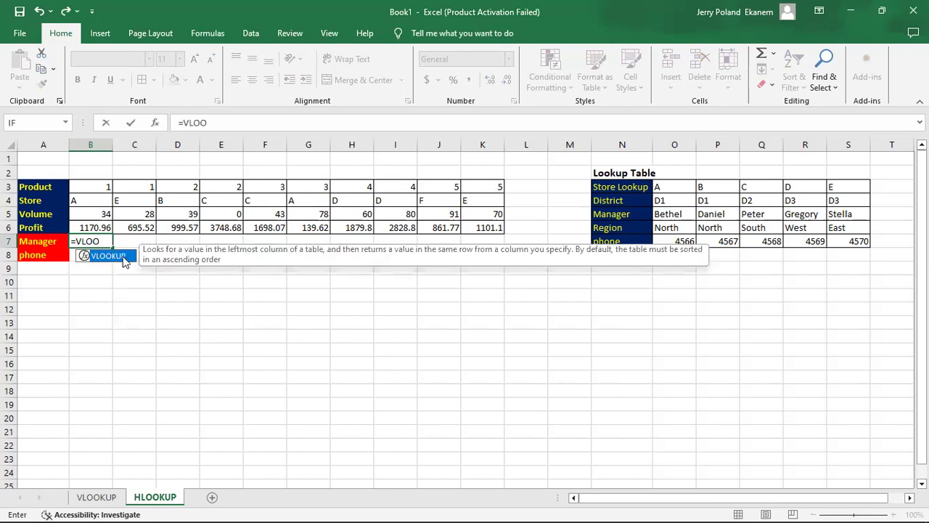
pyautogui.doubleClick(109, 256)
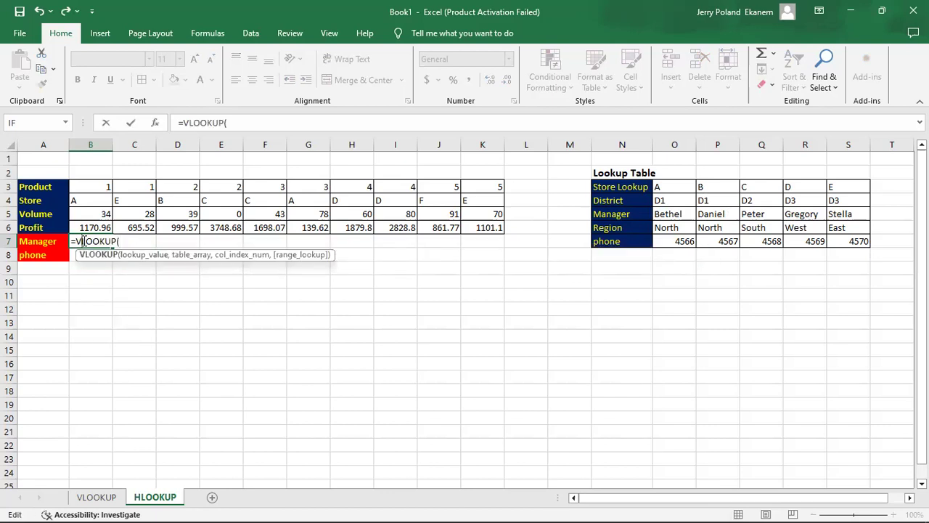
pyautogui.press('BackSpace')
pyautogui.write('H')
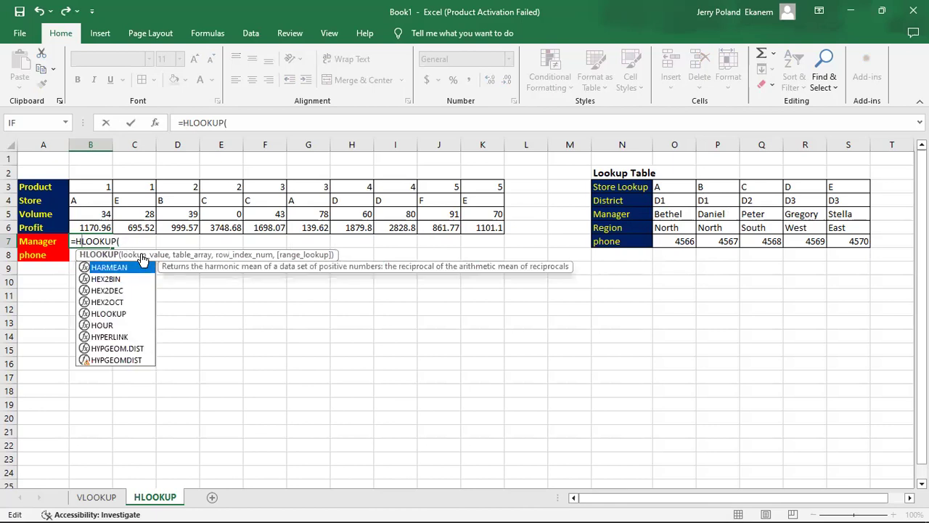
pyautogui.click(127, 241)
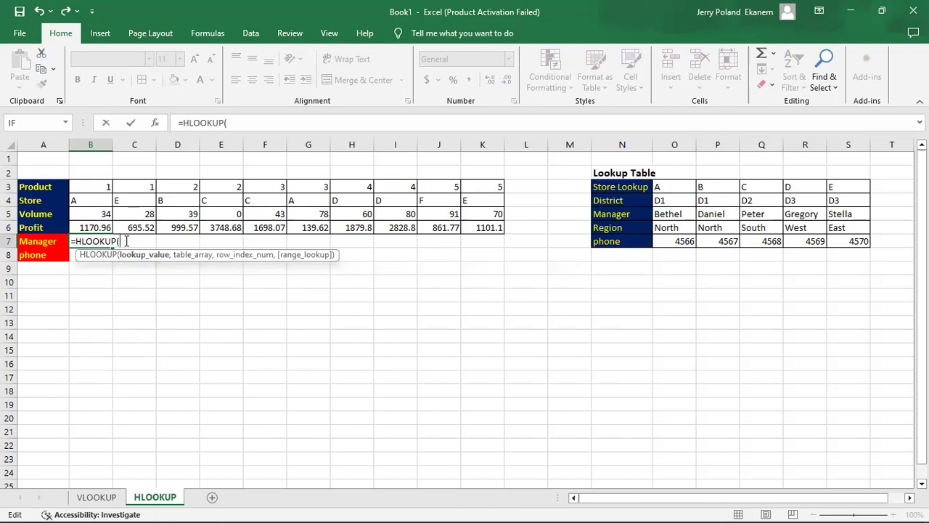
pyautogui.click(93, 201)
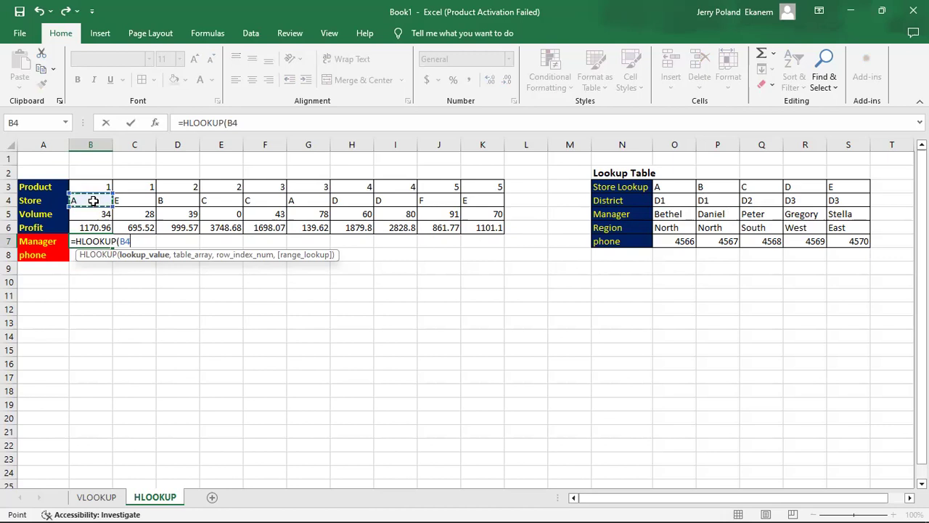
# Step: Complete the B7 HLOOKUP formula with table array O3:S7, row index 3 and FALSE for an exact match
pyautogui.write(',')
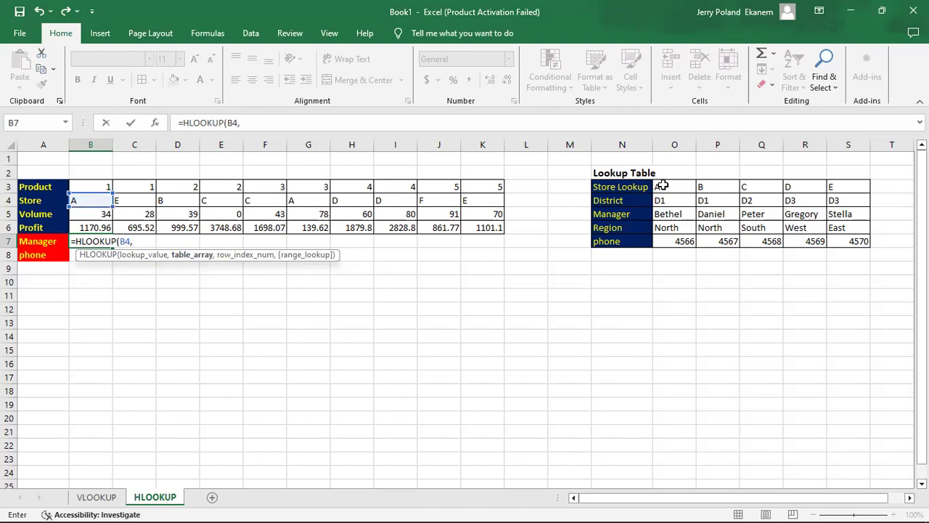
pyautogui.moveTo(663, 186); pyautogui.dragTo(798, 203)
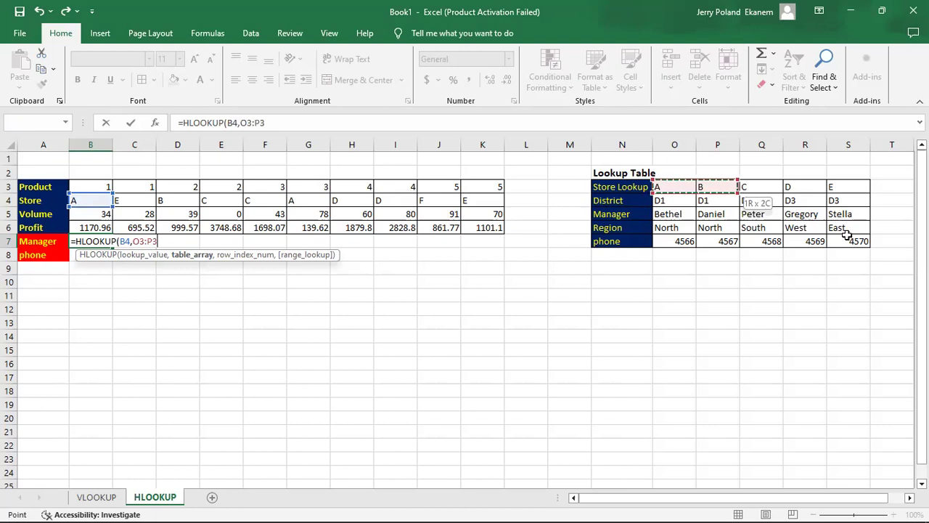
pyautogui.moveTo(847, 234); pyautogui.dragTo(849, 242)
pyautogui.write(',')
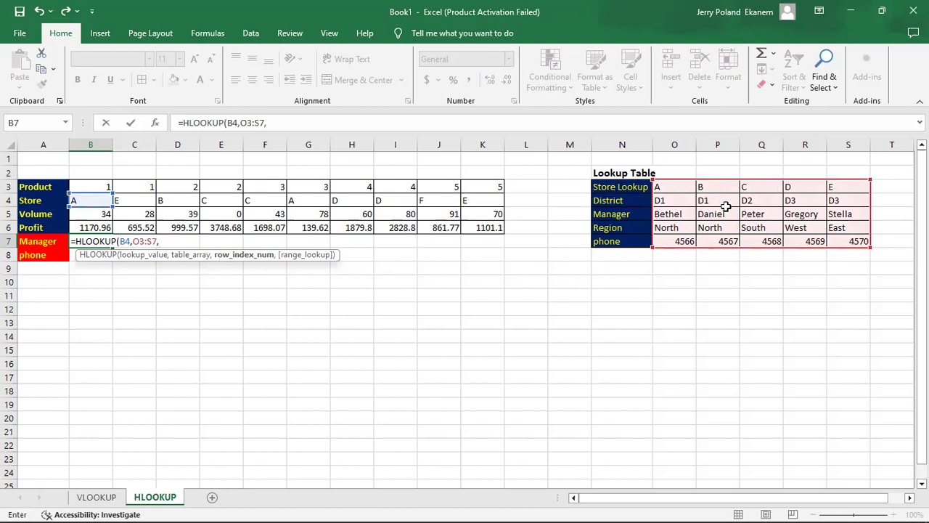
pyautogui.write('3,')
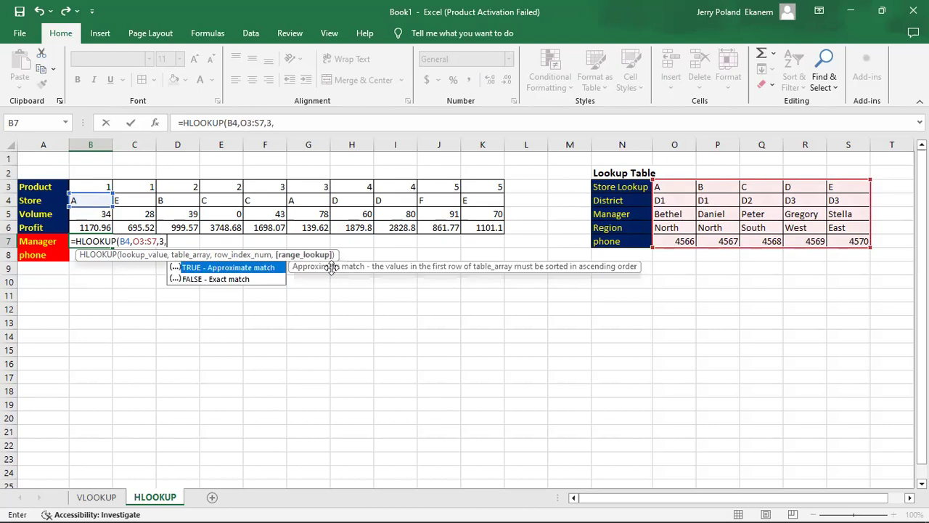
pyautogui.doubleClick(255, 279)
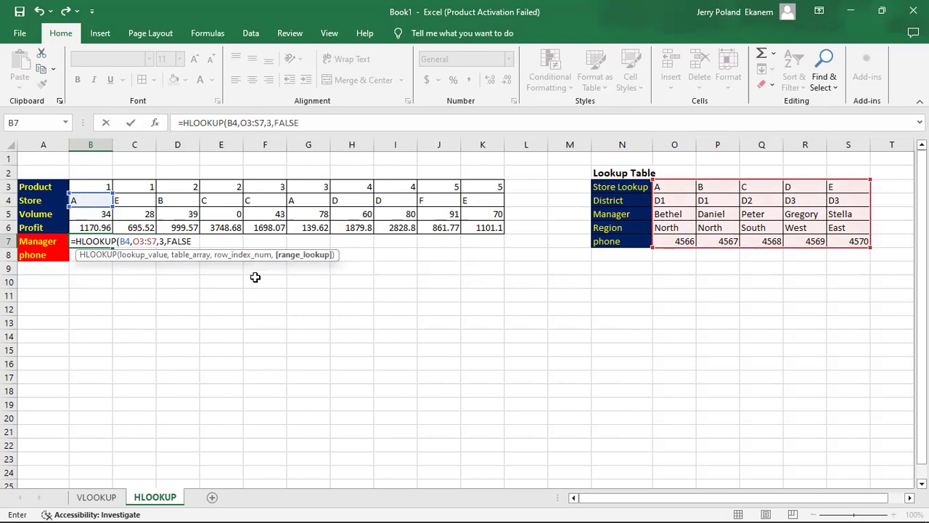
pyautogui.press('Return')
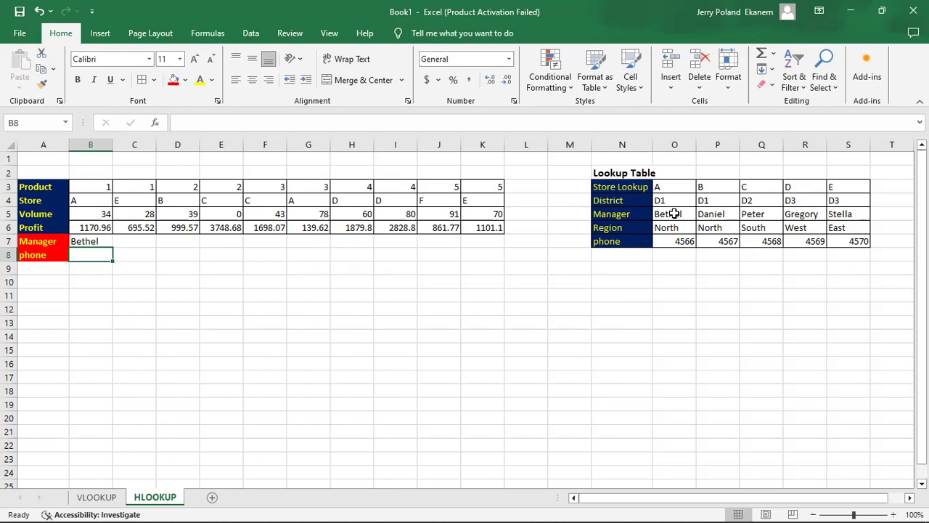
# Step: Make the table array in B7's HLOOKUP formula absolute as $O$3:$S$7
pyautogui.click(83, 240)
pyautogui.click(244, 122)
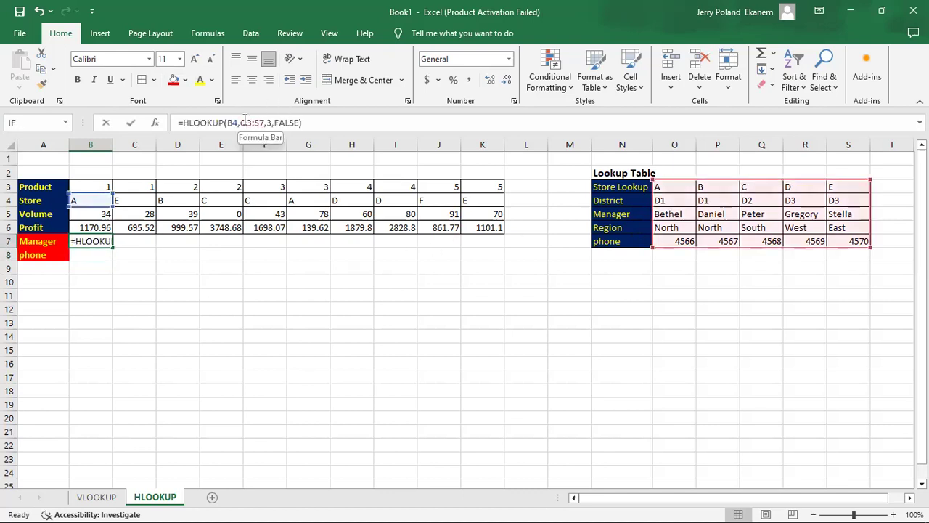
pyautogui.doubleClick(247, 122)
pyautogui.press('F4')
pyautogui.doubleClick(266, 122)
pyautogui.press('F4')
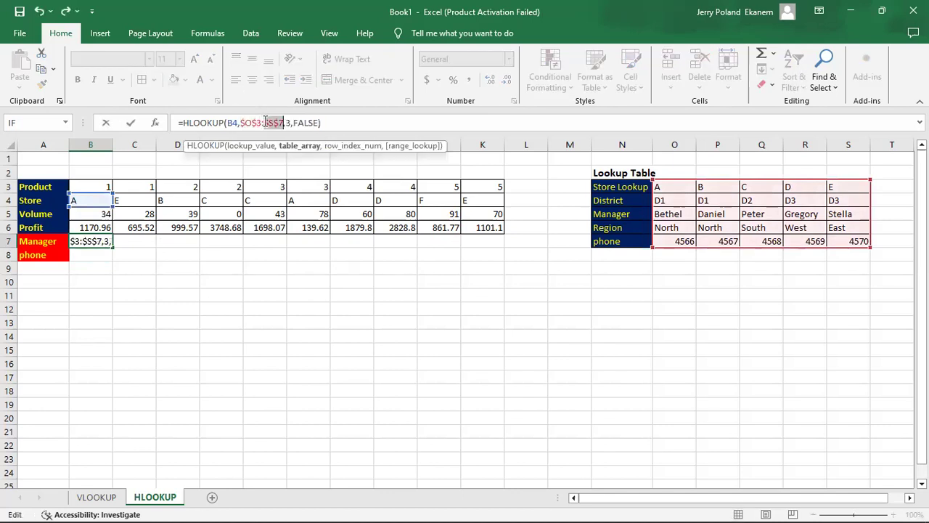
pyautogui.press('Return')
# Step: Fill B7's HLOOKUP formula across the Manager row to K7 and check the results in C7 and D7
pyautogui.click(92, 241)
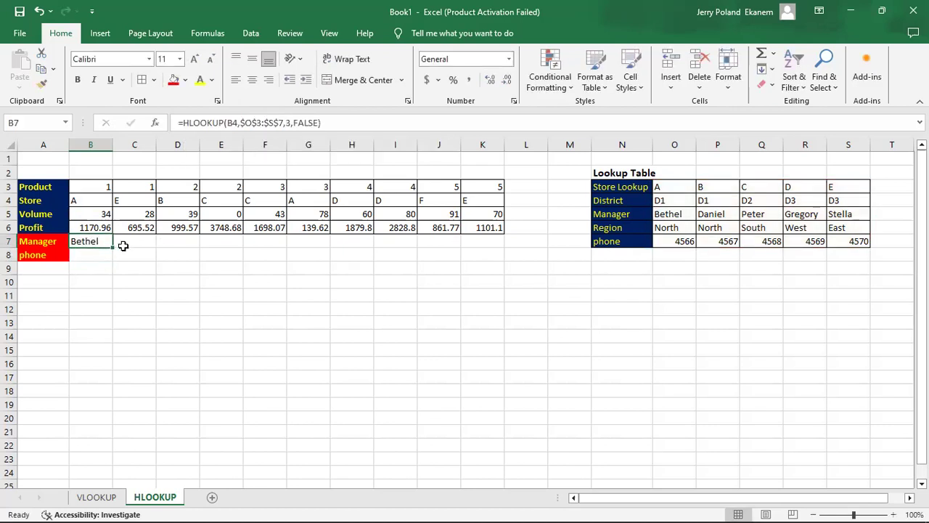
pyautogui.moveTo(114, 249); pyautogui.dragTo(508, 254)
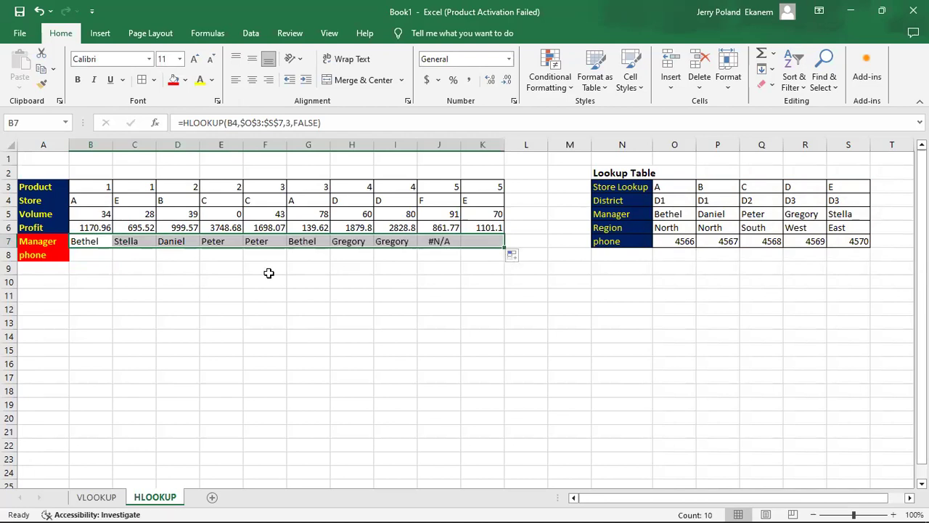
pyautogui.click(126, 240)
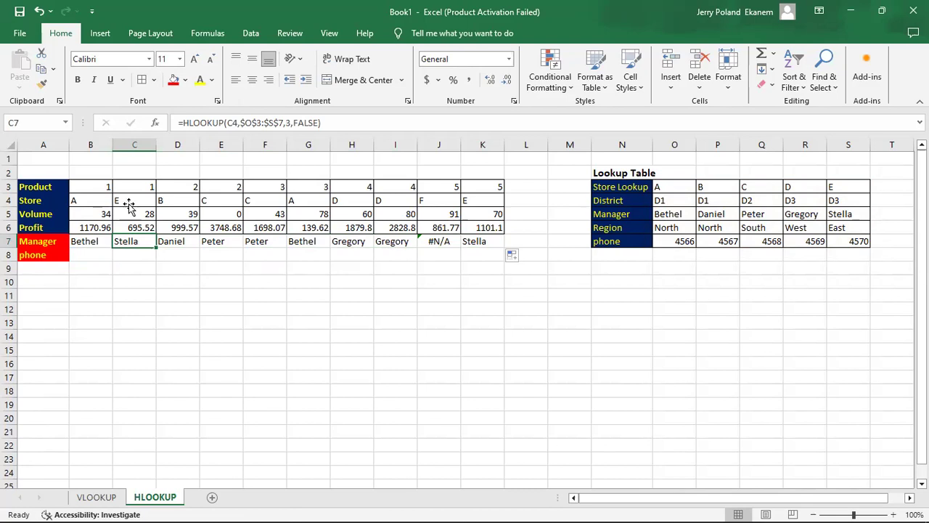
pyautogui.click(129, 206)
pyautogui.click(135, 240)
pyautogui.click(167, 241)
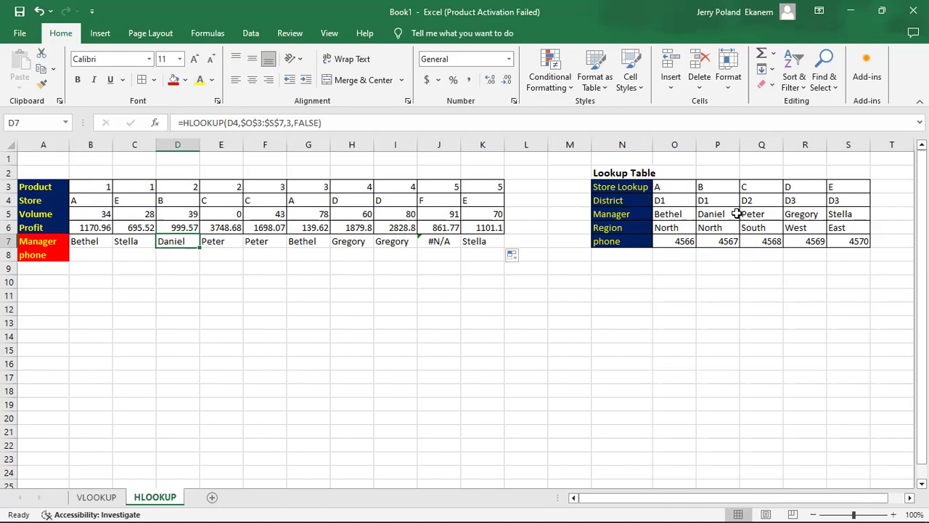
# Step: Begin an HLOOKUP formula in phone cell B8 with store cell B4 as the lookup value
pyautogui.click(56, 260)
pyautogui.click(86, 254)
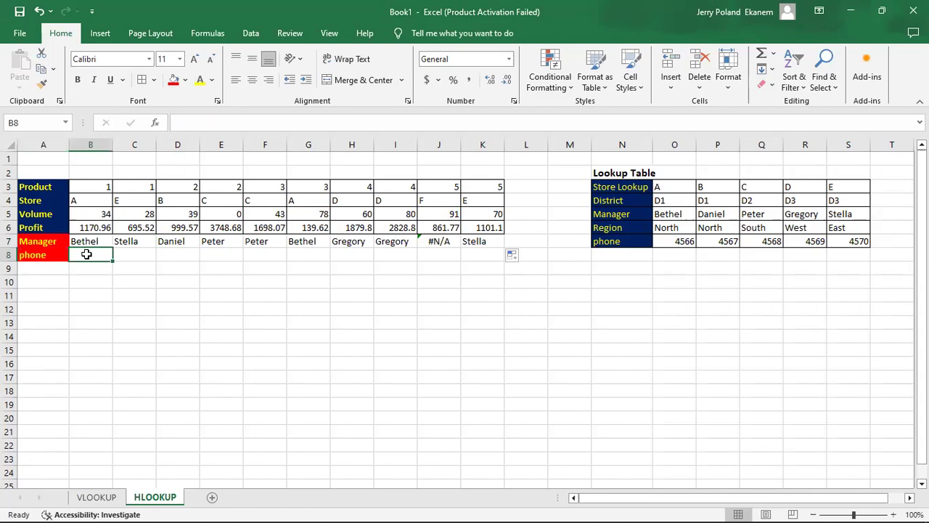
pyautogui.write('=')
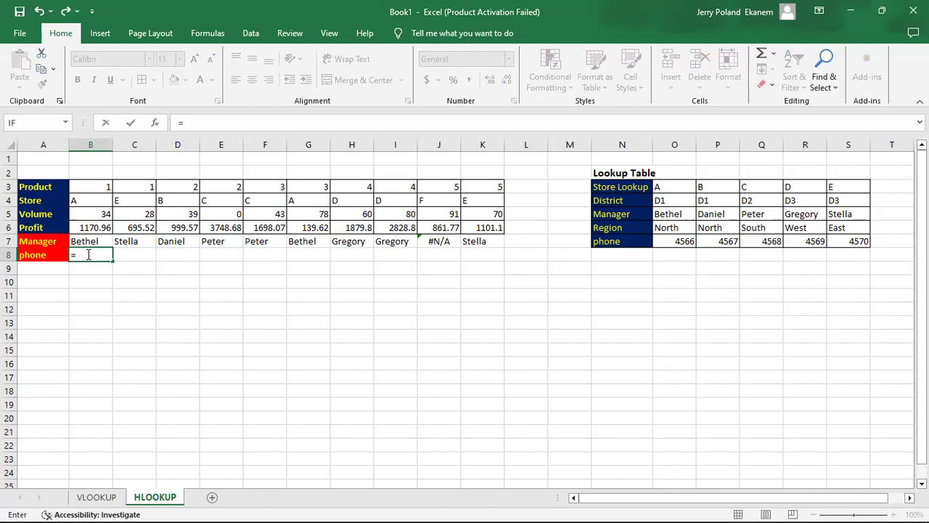
pyautogui.write('HLOO')
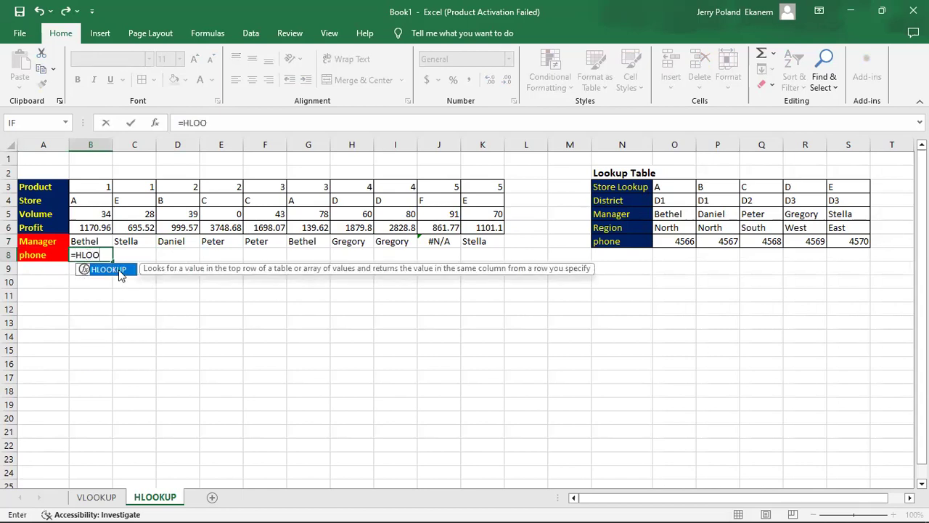
pyautogui.doubleClick(118, 269)
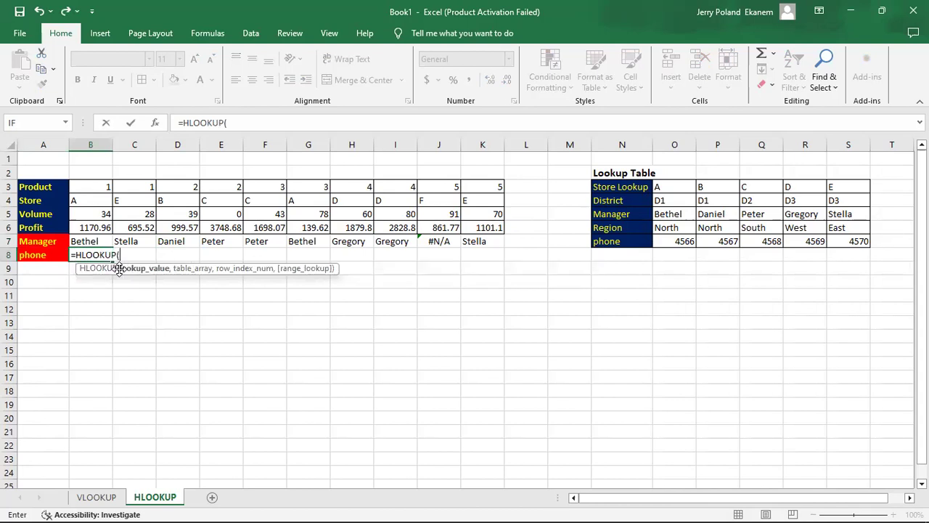
pyautogui.click(92, 200)
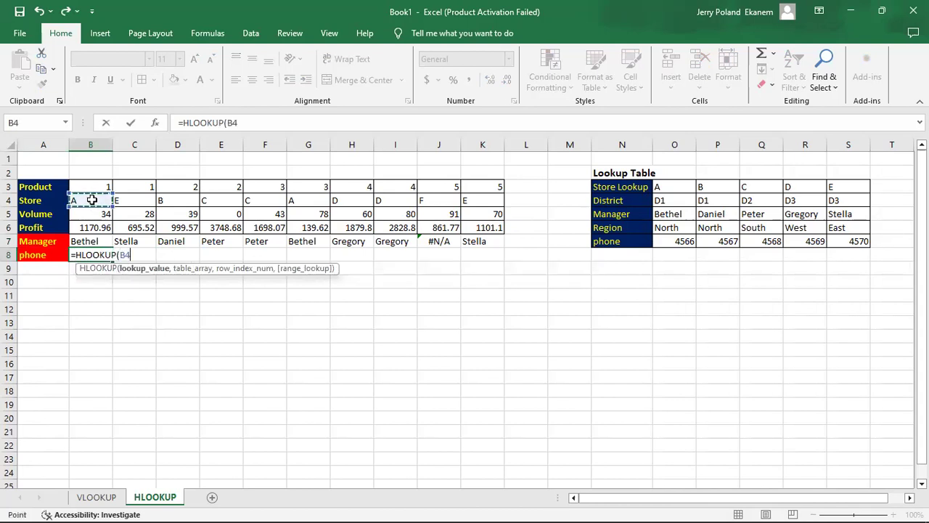
pyautogui.write(',')
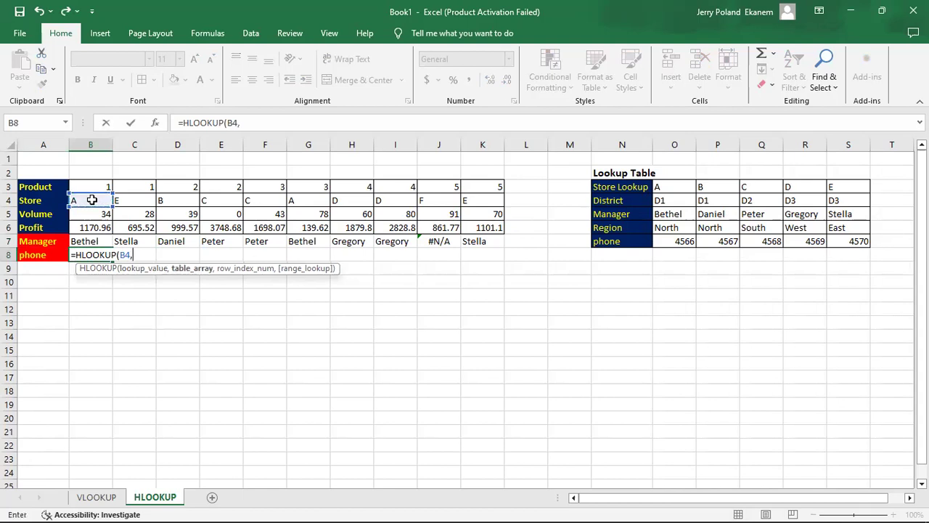
# Step: Complete the B8 HLOOKUP formula with table array O3:S7, row index 5 and FALSE for an exact match
pyautogui.click(659, 187)
pyautogui.moveTo(659, 187); pyautogui.dragTo(719, 186)
pyautogui.moveTo(840, 247); pyautogui.dragTo(840, 247)
pyautogui.write(',')
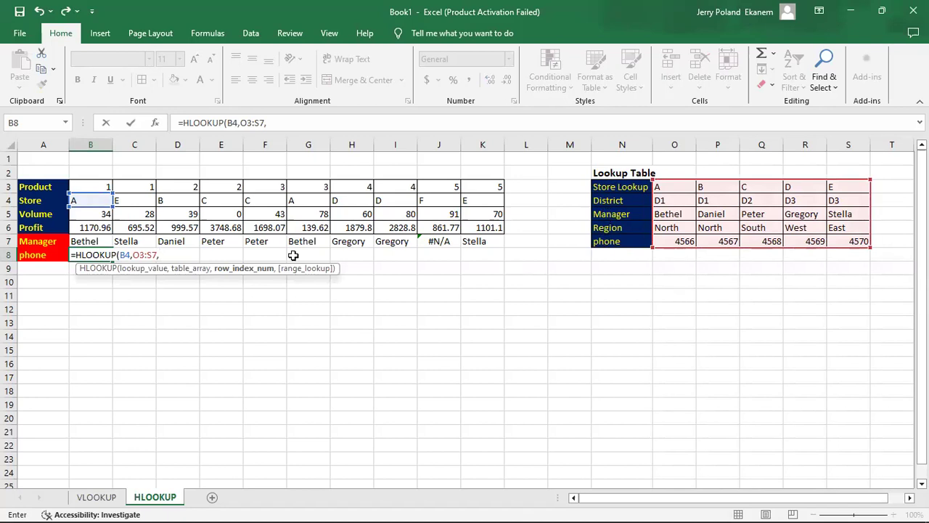
pyautogui.write('55')
pyautogui.press('BackSpace')
pyautogui.write(',')
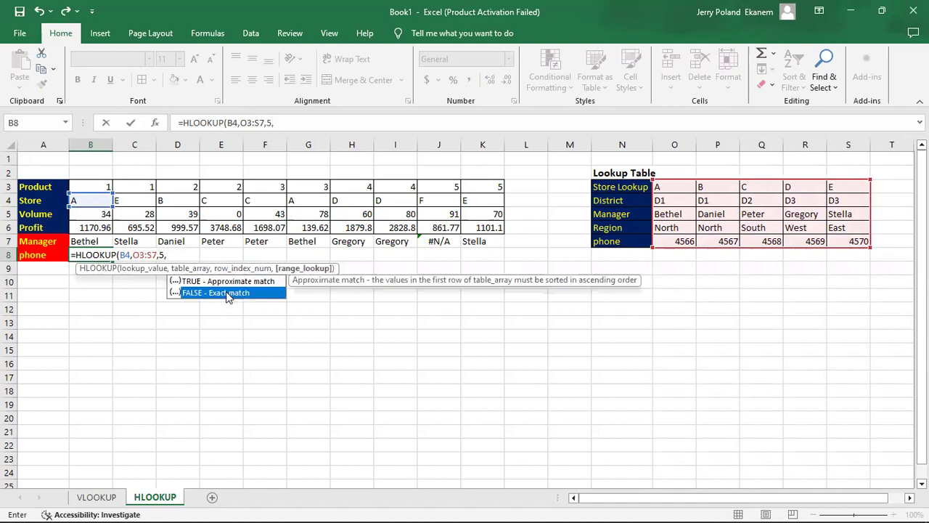
pyautogui.doubleClick(227, 292)
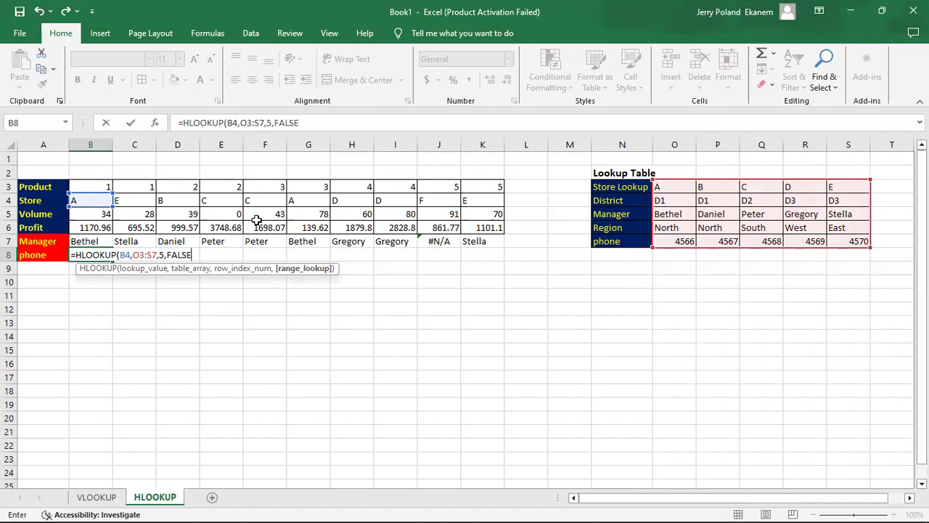
pyautogui.press('Return')
# Step: Make the table array in B8's HLOOKUP formula absolute as $O$3:$S$7
pyautogui.click(86, 254)
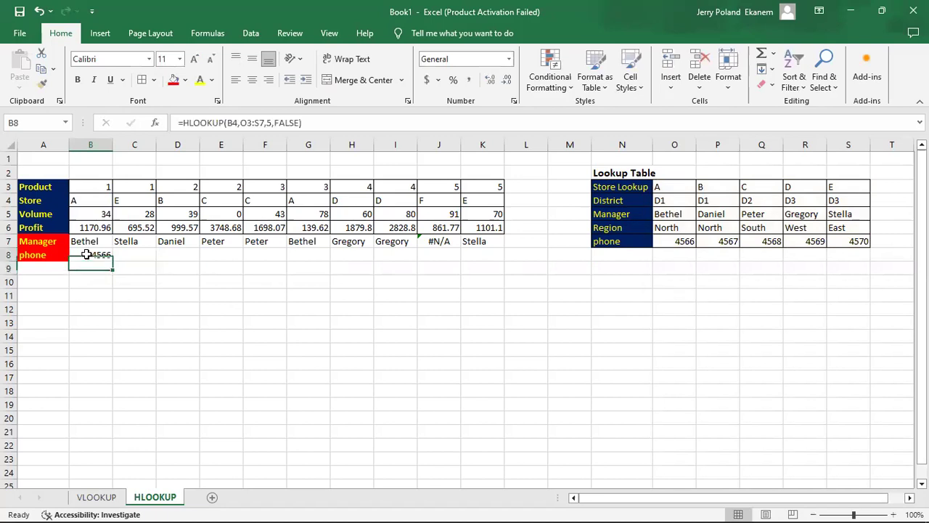
pyautogui.doubleClick(93, 255)
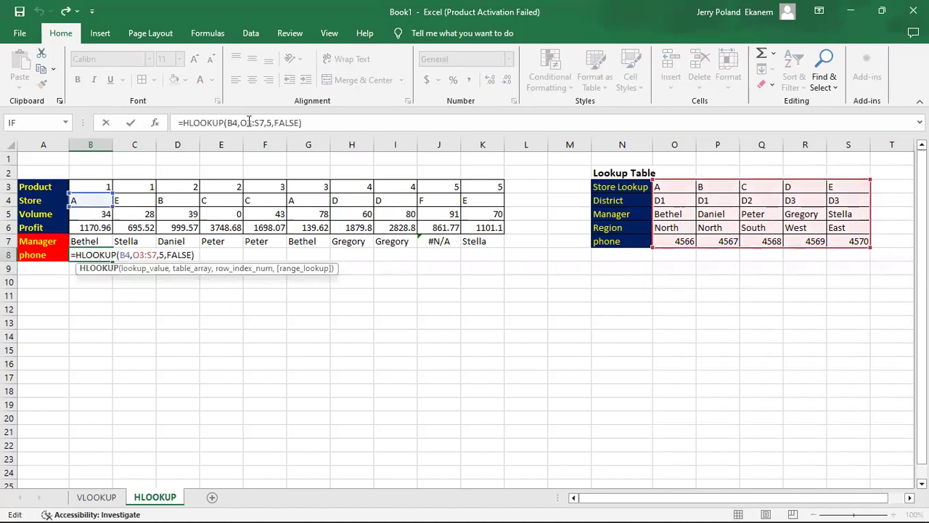
pyautogui.click(250, 122)
pyautogui.press('F4')
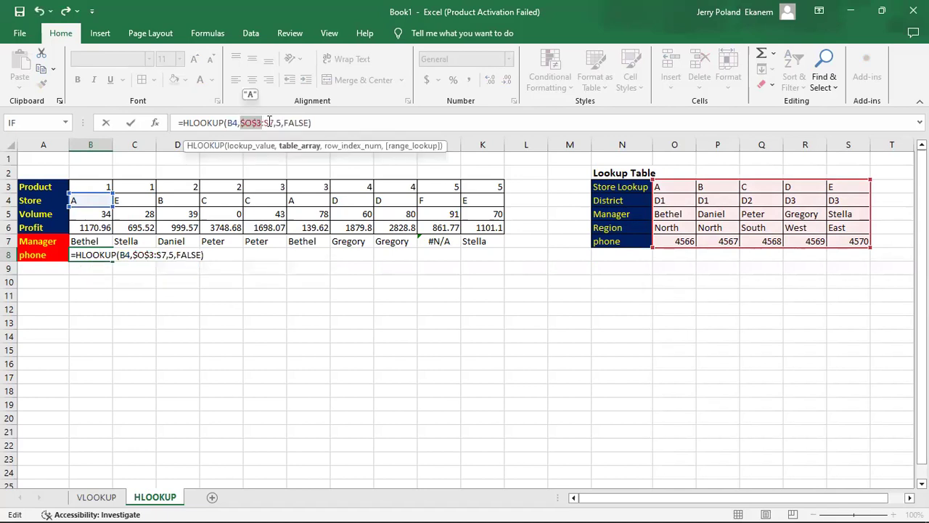
pyautogui.click(268, 122)
pyautogui.press('F4')
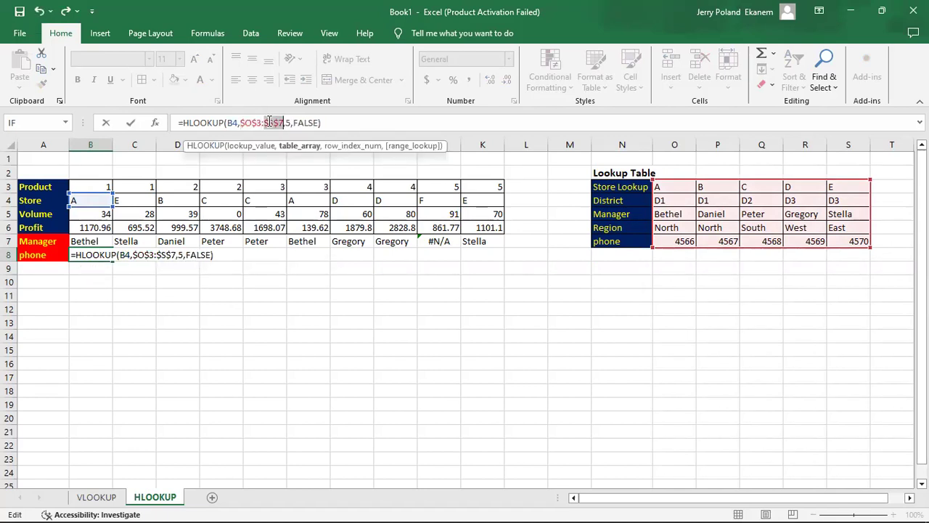
pyautogui.press('Return')
# Step: Fill B8's HLOOKUP formula across the phone row to K8 and check J8 against its store in J4
pyautogui.click(95, 254)
pyautogui.moveTo(113, 261); pyautogui.dragTo(501, 255)
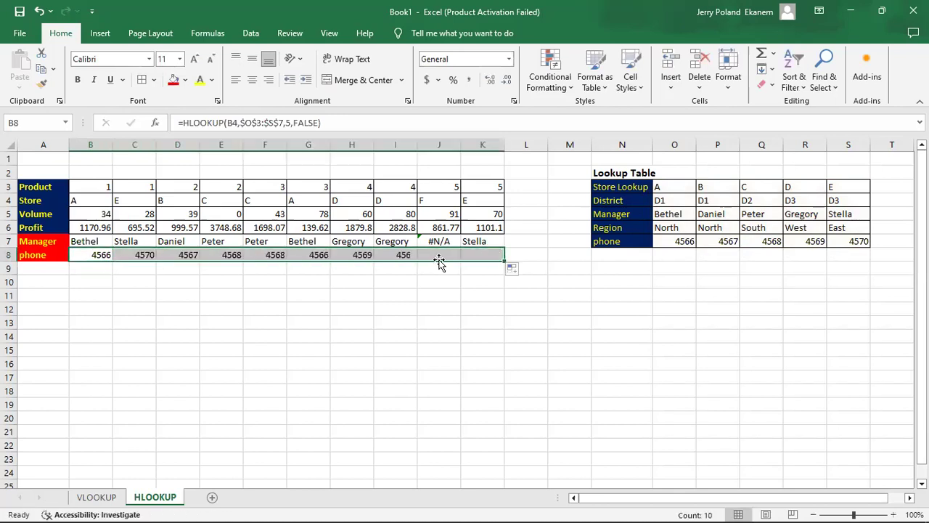
pyautogui.click(442, 283)
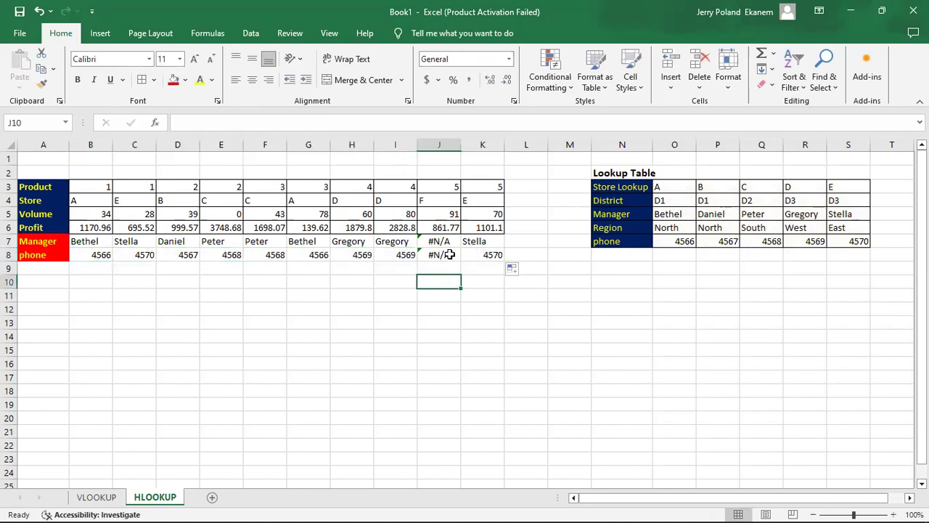
pyautogui.click(449, 254)
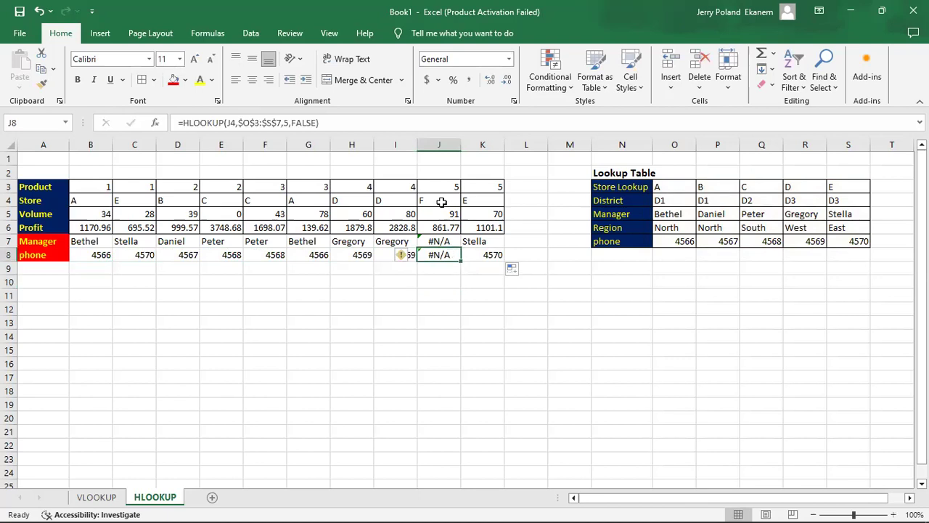
pyautogui.click(441, 201)
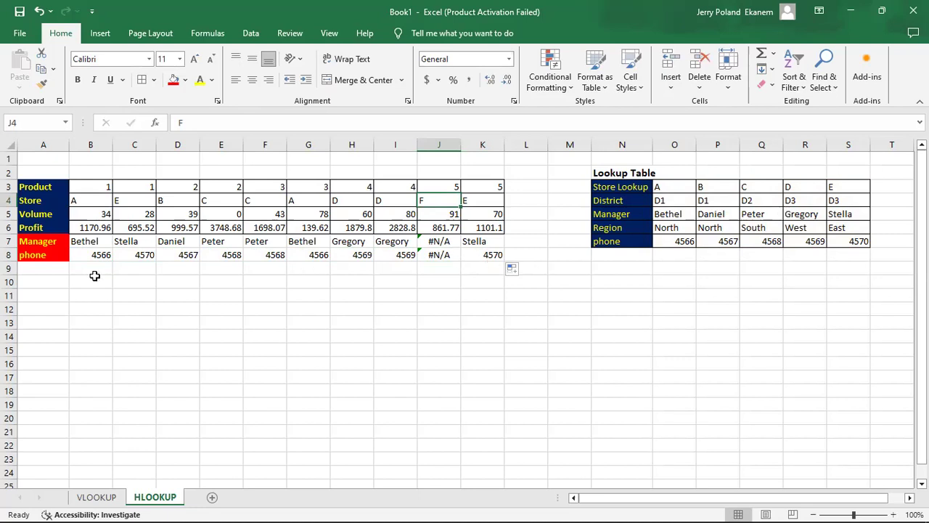
# Step: Add a Region row label in cell A9 below the phone label
pyautogui.click(38, 269)
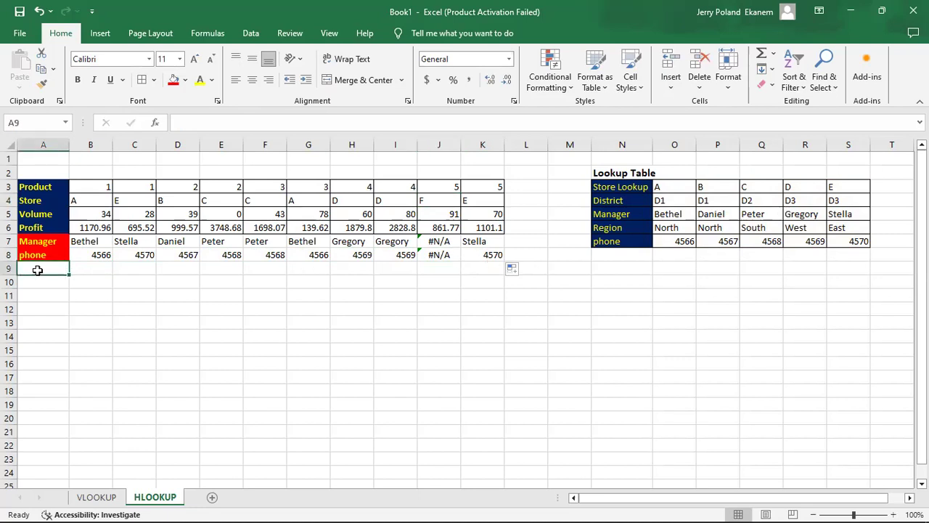
pyautogui.write('Region')
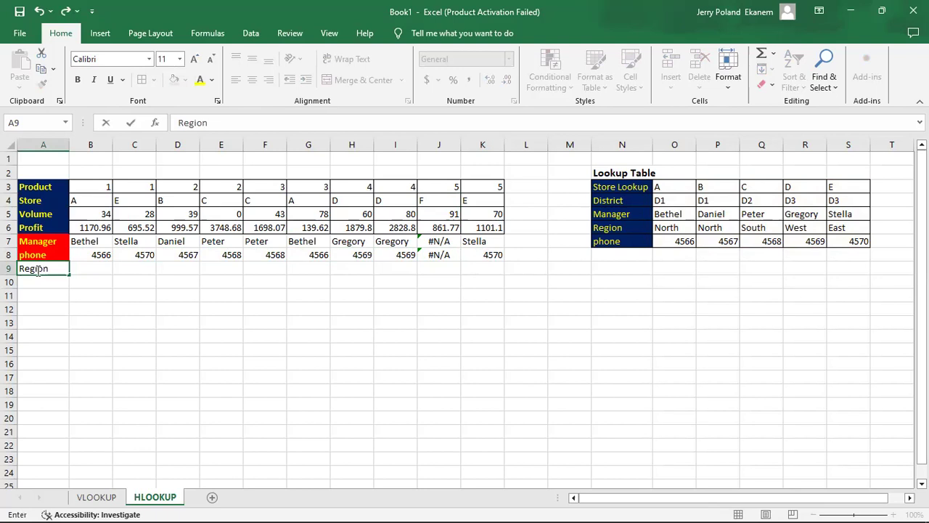
pyautogui.press('Return')
# Step: Begin an HLOOKUP formula in Region cell B9 with store cell B4 as the lookup value
pyautogui.click(100, 265)
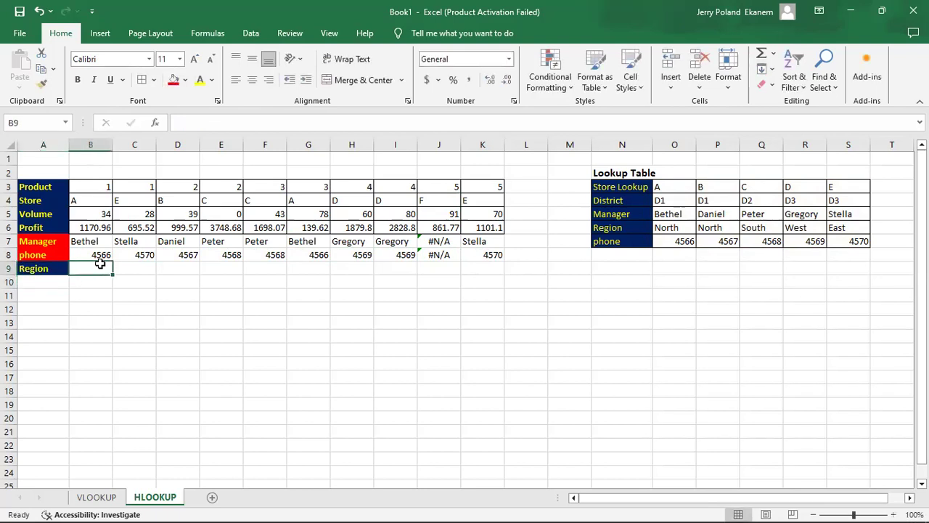
pyautogui.write('=')
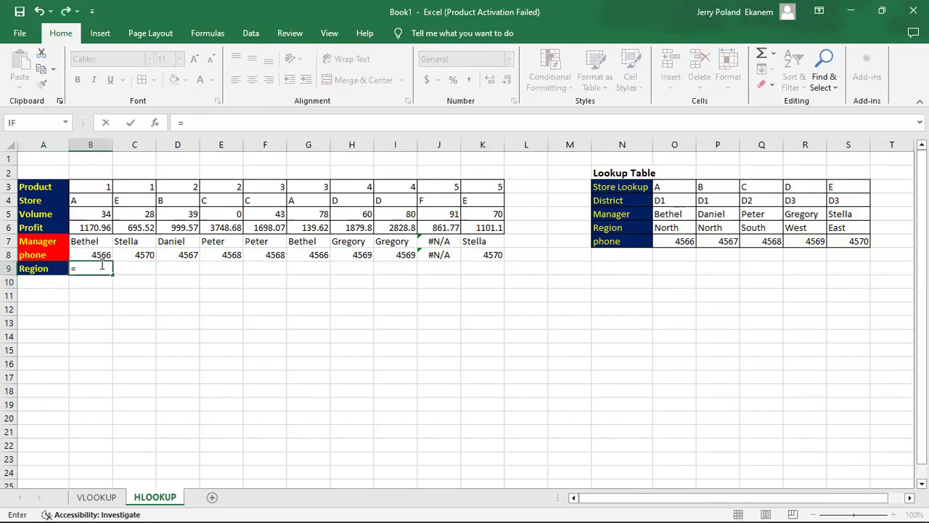
pyautogui.write('hloo')
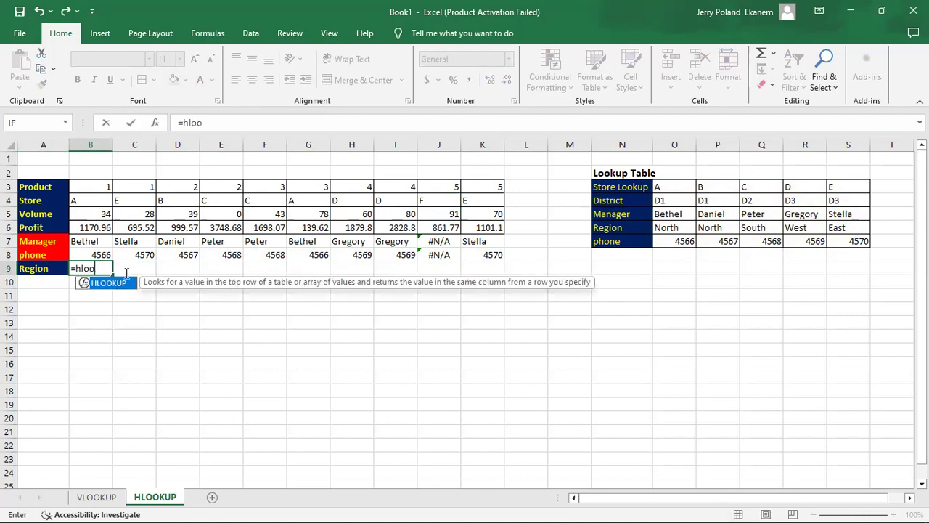
pyautogui.press('Tab')
pyautogui.click(100, 200)
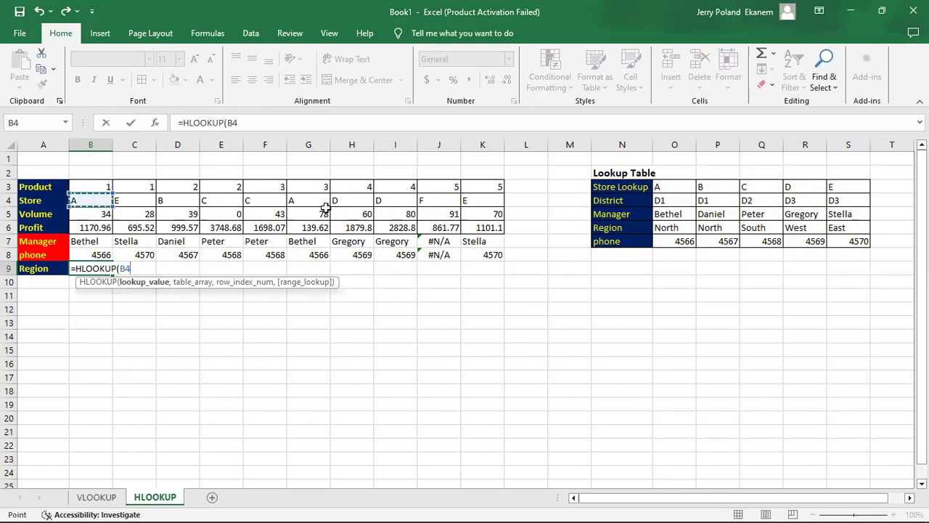
pyautogui.write(',')
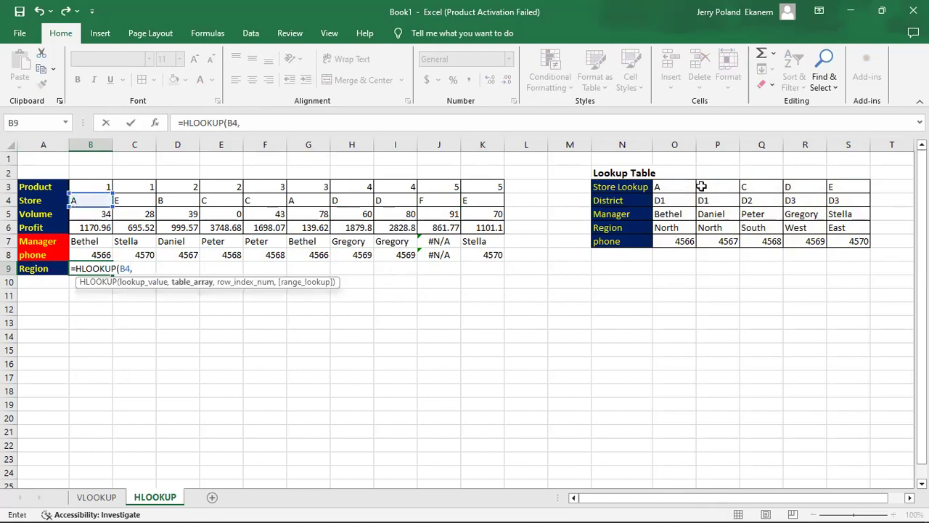
# Step: Complete the B9 HLOOKUP formula with table array O3:S7, row index 4 and FALSE for an exact match
pyautogui.moveTo(671, 187); pyautogui.dragTo(850, 249)
pyautogui.write(',')
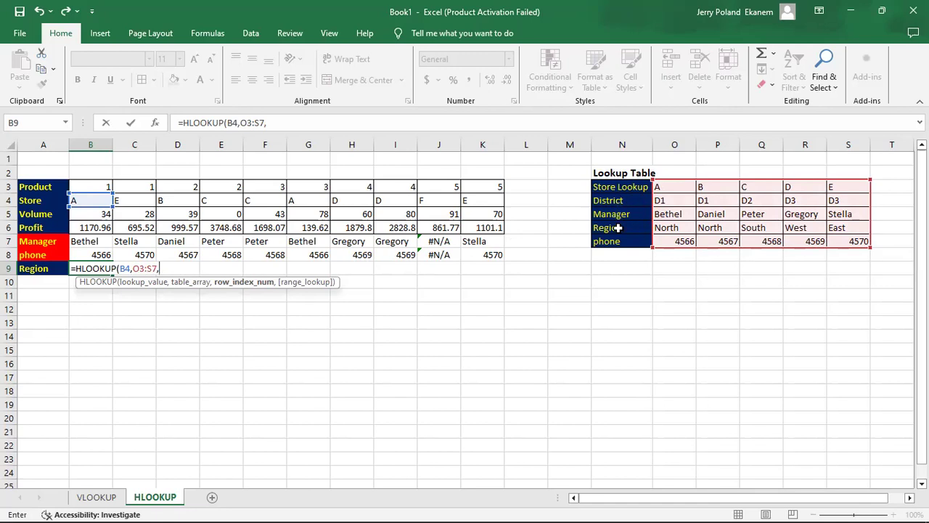
pyautogui.write('4,')
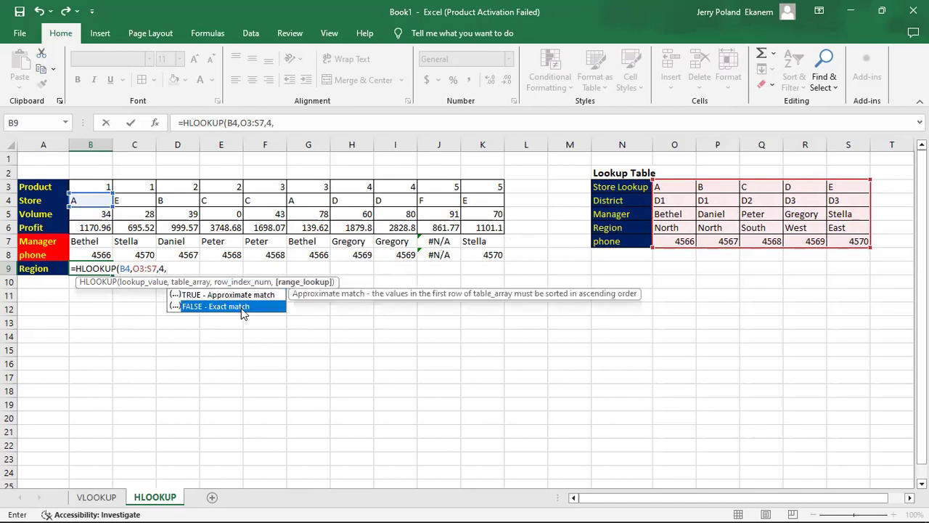
pyautogui.doubleClick(240, 306)
pyautogui.click(240, 306)
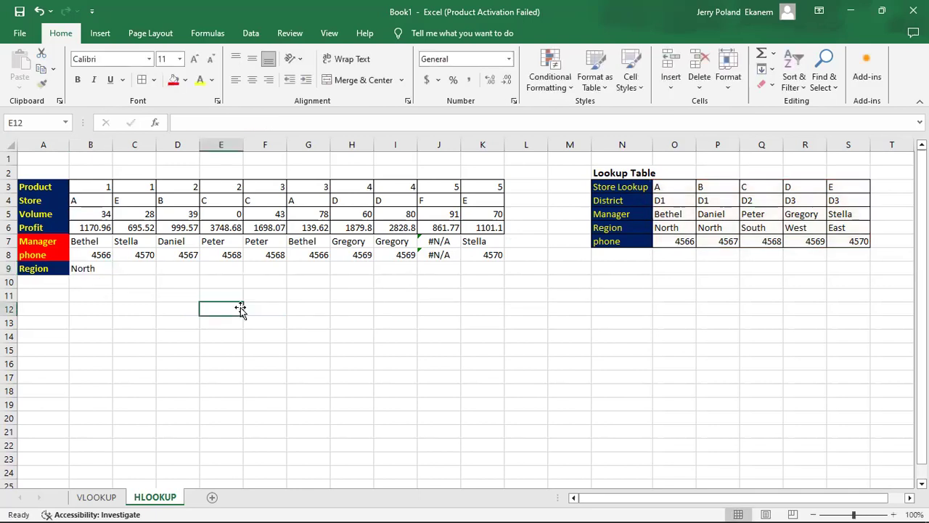
# Step: Make the table array in B9's HLOOKUP formula absolute as $O$3:$S$7
pyautogui.click(87, 268)
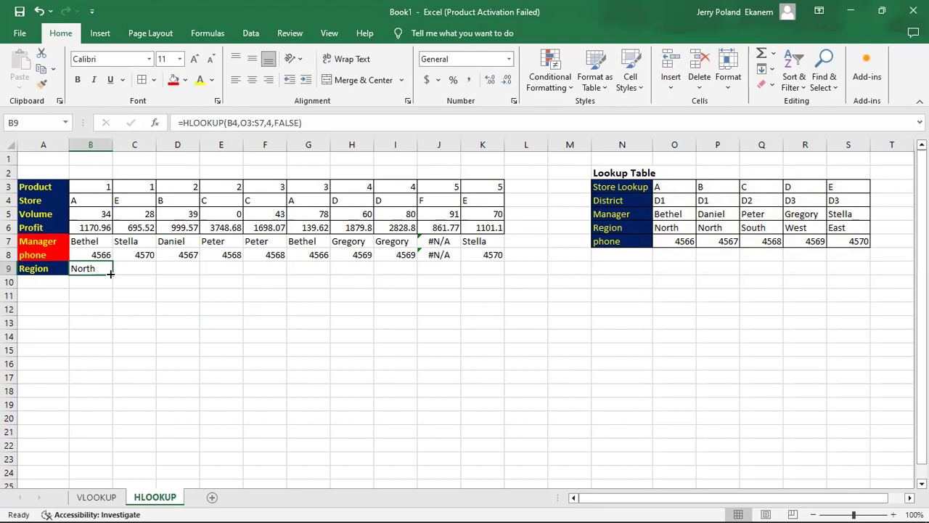
pyautogui.click(246, 122)
pyautogui.doubleClick(246, 124)
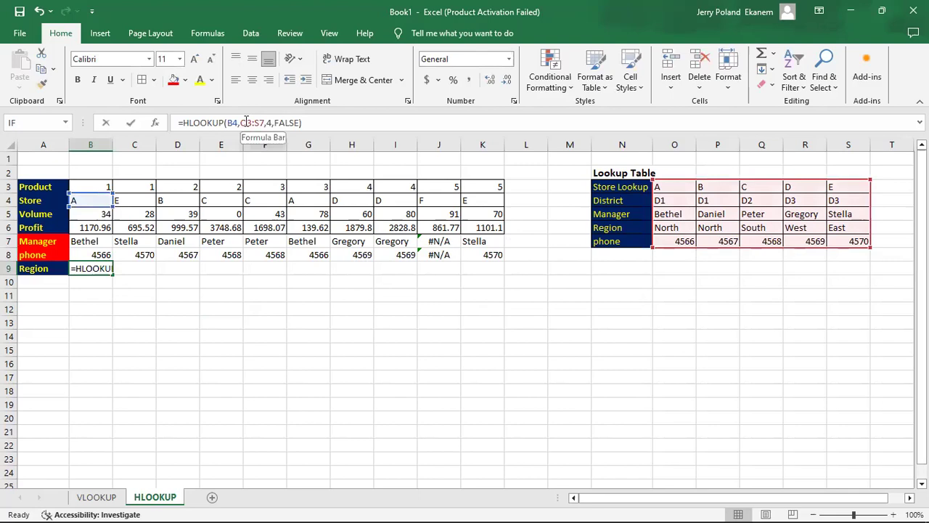
pyautogui.press('F4')
pyautogui.doubleClick(268, 122)
pyautogui.press('F4')
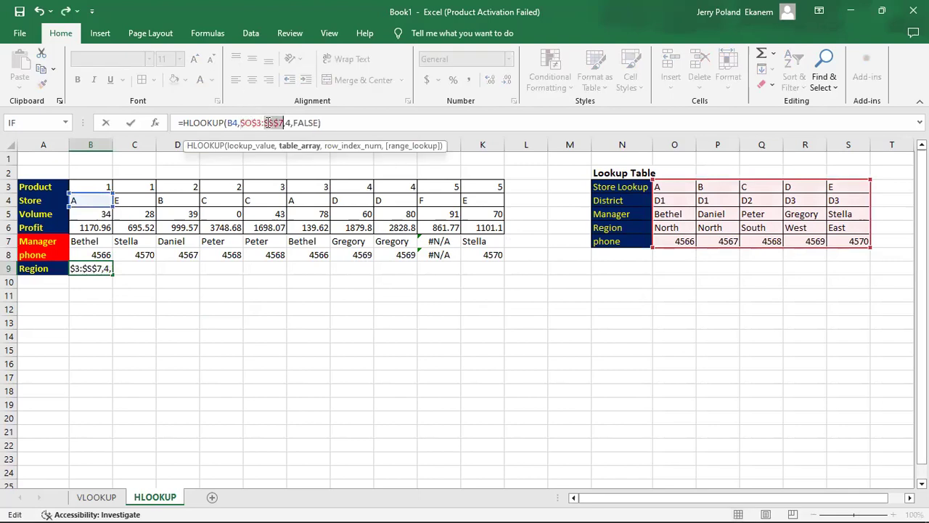
pyautogui.press('Return')
# Step: Fill B9's HLOOKUP formula across the Region row to K9
pyautogui.click(93, 268)
pyautogui.moveTo(116, 273); pyautogui.dragTo(505, 283)
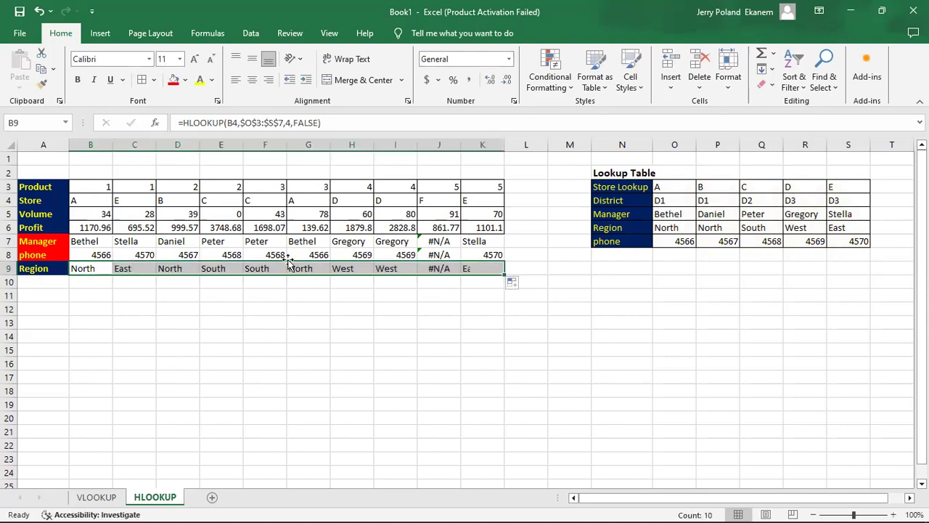
# Step: Check the Region results in C9, E9 and F9, and return to the VLOOKUP worksheet
pyautogui.click(137, 269)
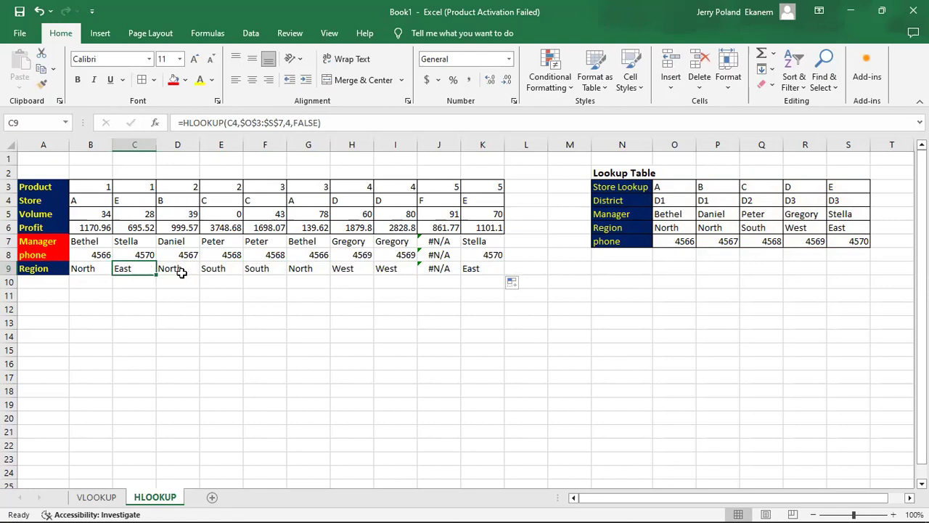
pyautogui.click(219, 269)
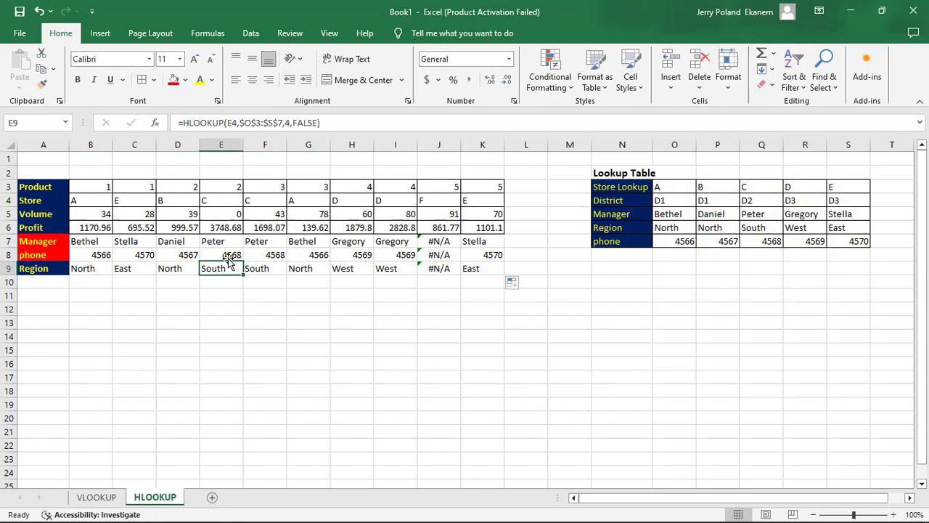
pyautogui.click(267, 270)
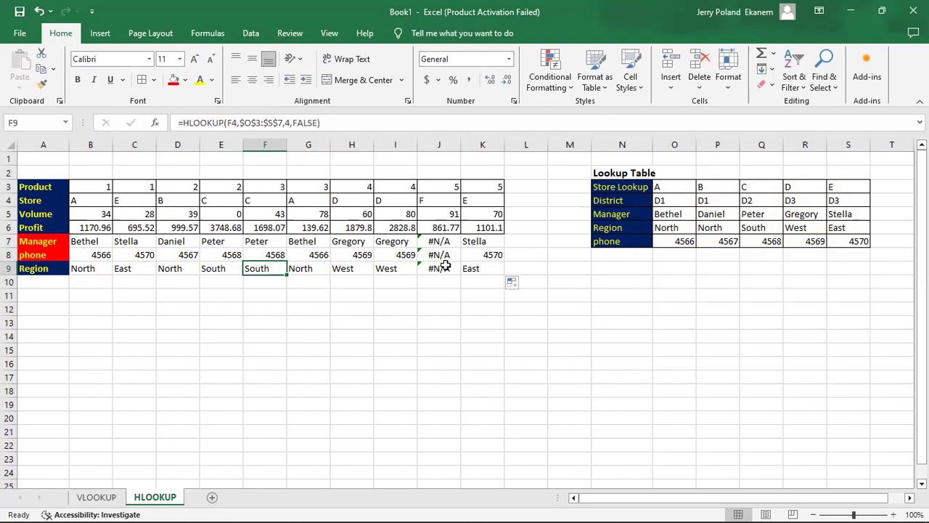
pyautogui.click(102, 499)
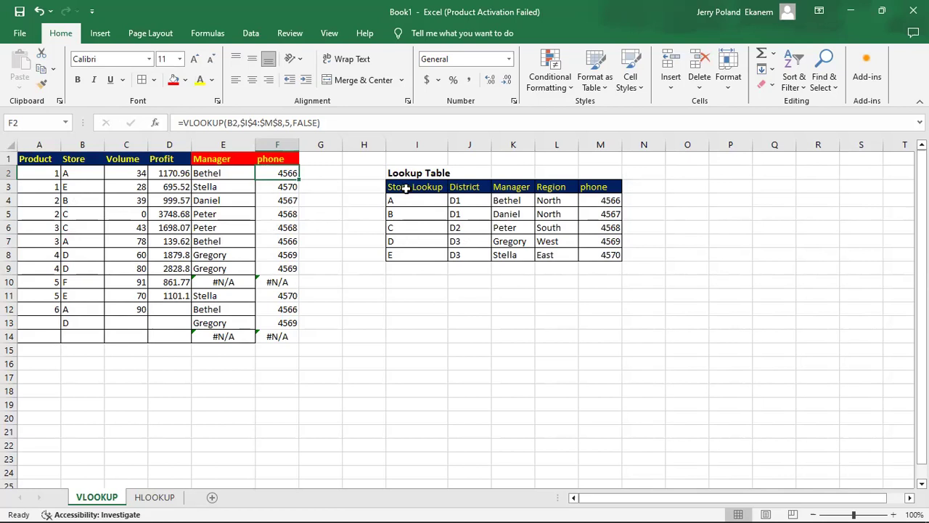
# Step: Compare the vertical Store column on the VLOOKUP worksheet with the horizontal Store row on the HLOOKUP worksheet
pyautogui.click(67, 183)
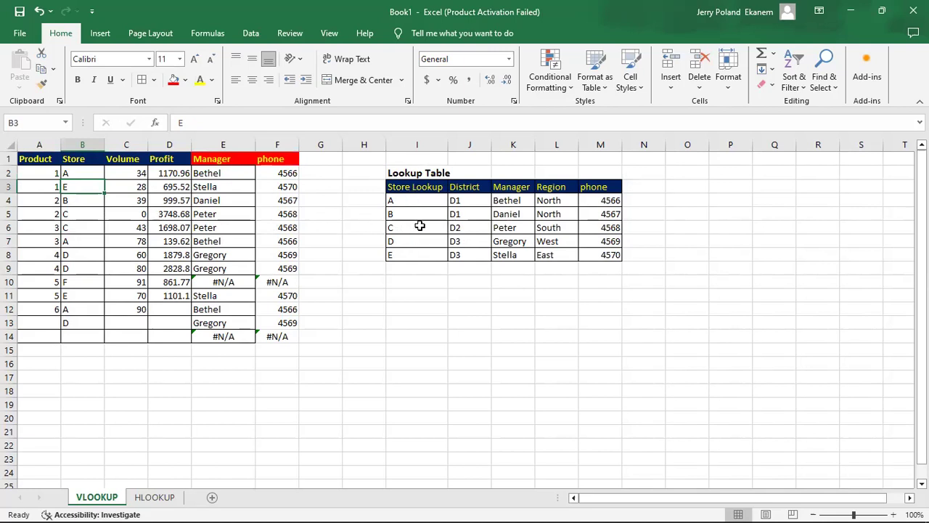
pyautogui.click(169, 497)
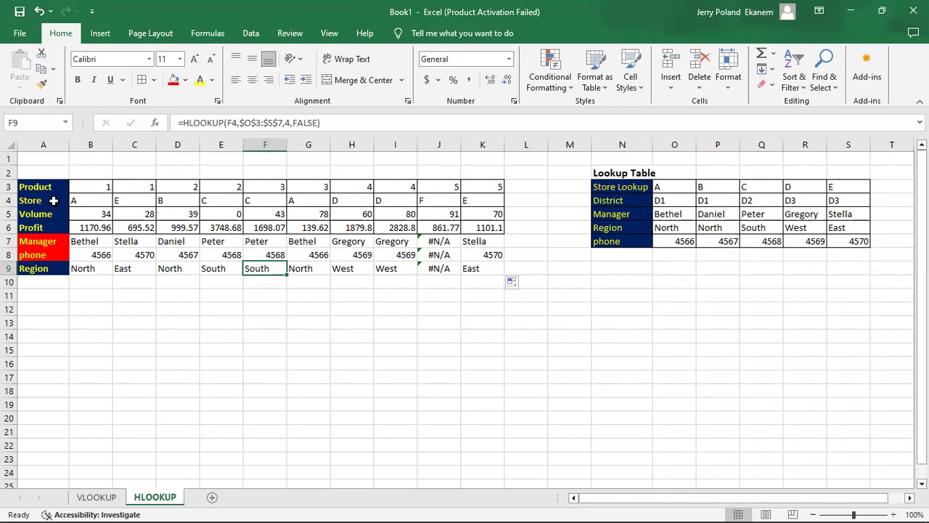
pyautogui.click(75, 200)
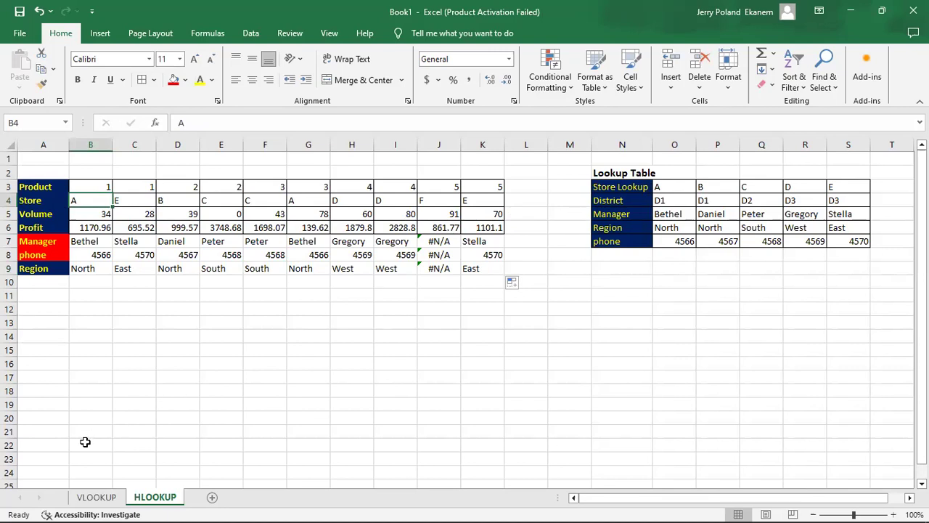
# Step: Return to the VLOOKUP worksheet and check the Manager formulas in E2 and E3 against their store values in B2 and B3
pyautogui.click(96, 497)
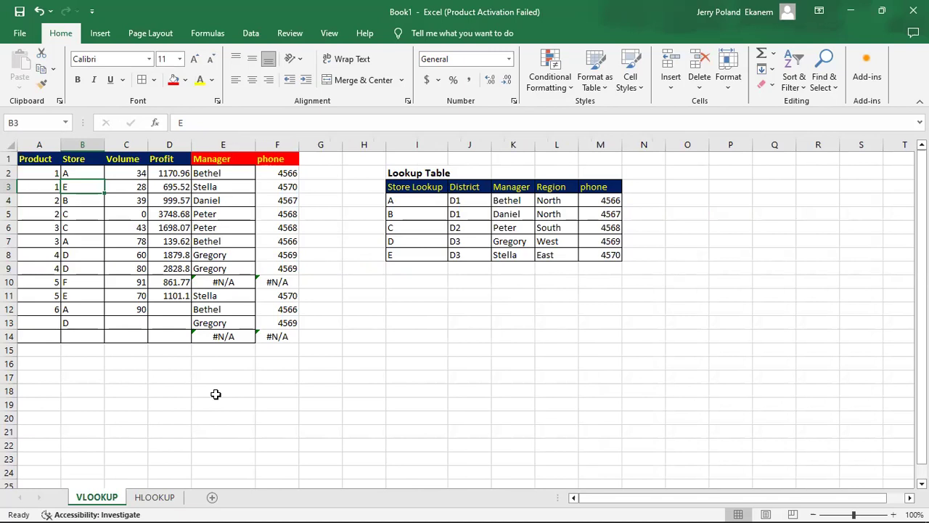
pyautogui.click(226, 175)
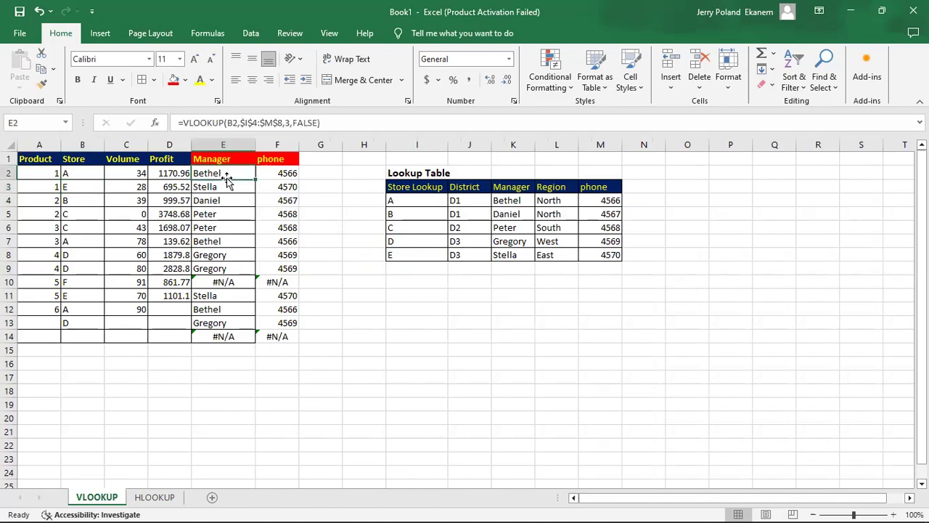
pyautogui.click(84, 175)
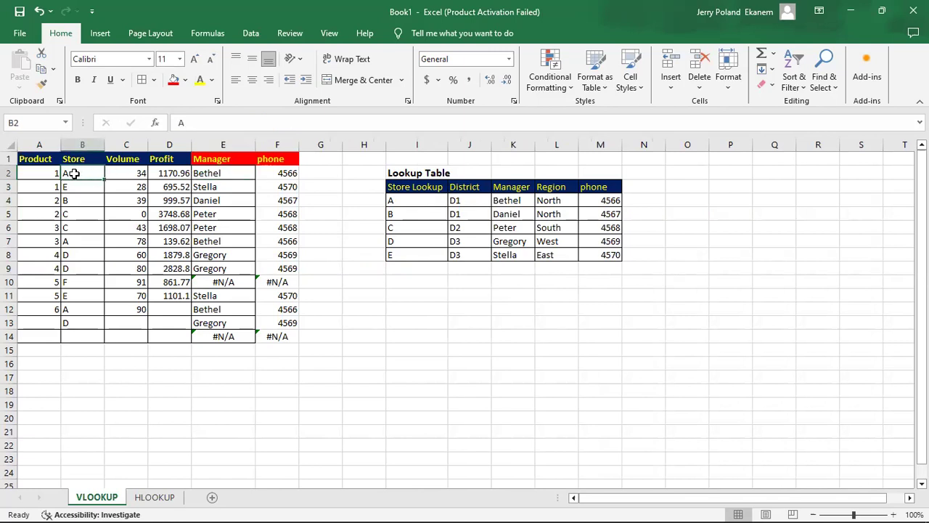
pyautogui.click(242, 172)
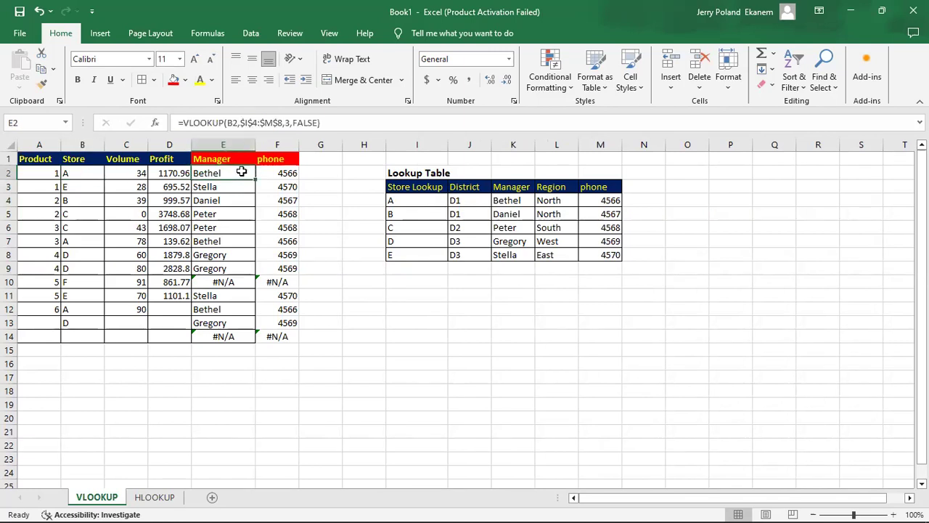
pyautogui.click(88, 187)
pyautogui.click(225, 187)
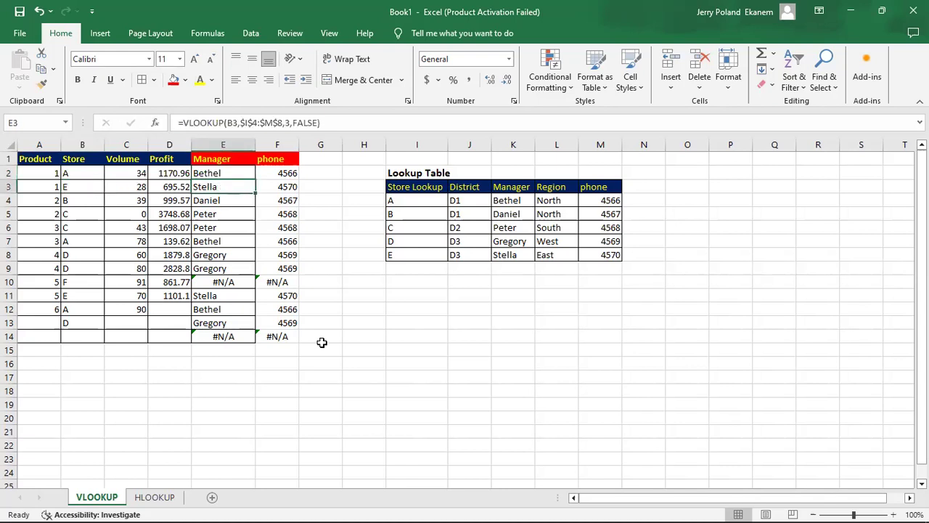